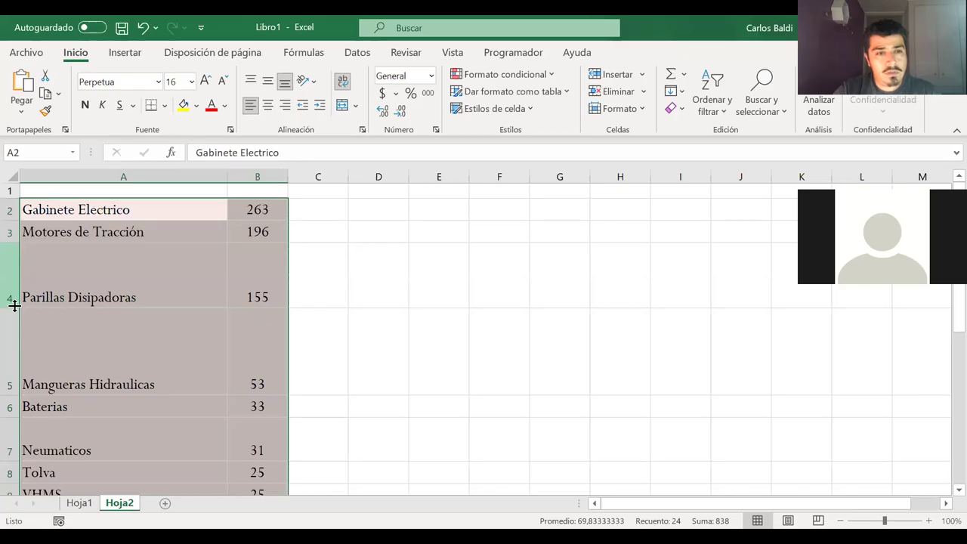
# AutoFit the heights of the oversized rows between rows 4 and 13 of the component table
pyautogui.doubleClick(12, 307)
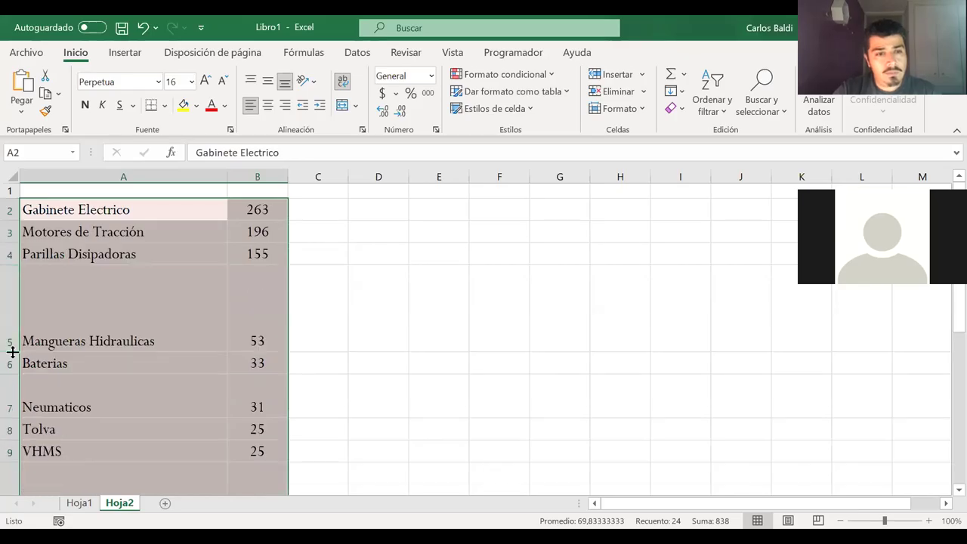
pyautogui.doubleClick(13, 353)
pyautogui.doubleClick(13, 353)
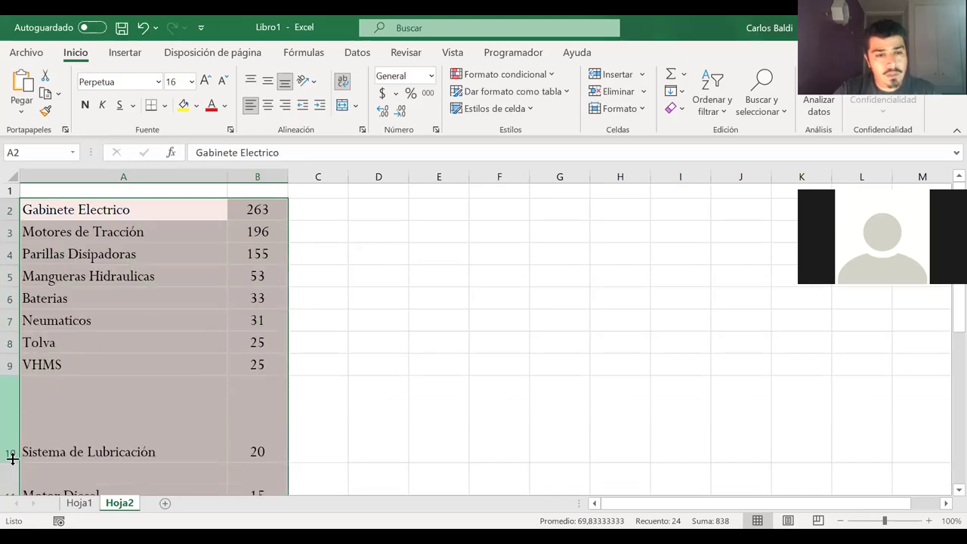
pyautogui.doubleClick(11, 460)
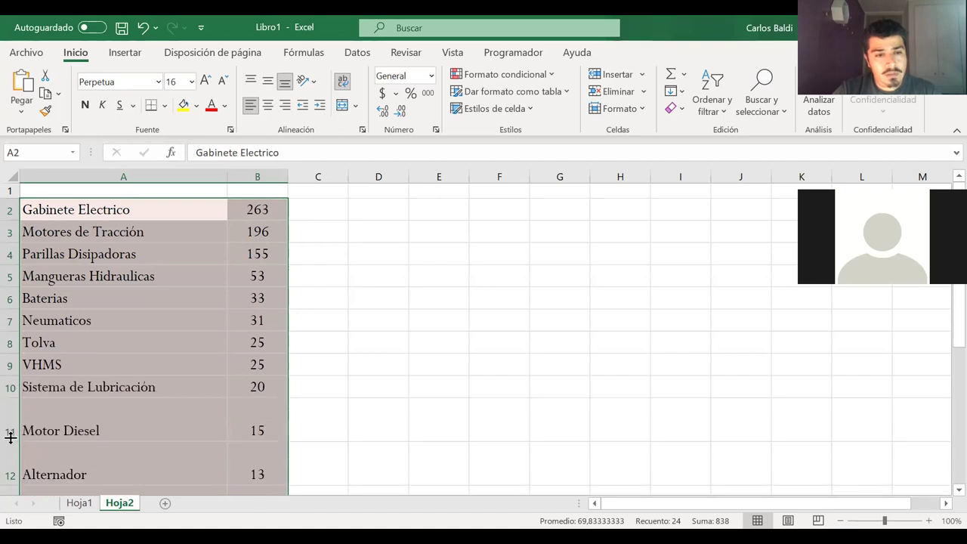
pyautogui.doubleClick(11, 442)
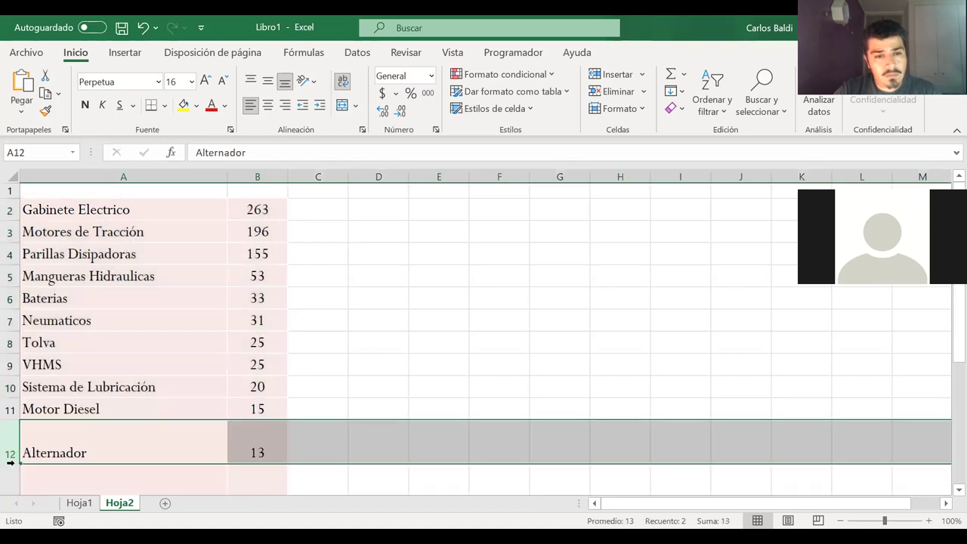
pyautogui.doubleClick(11, 462)
pyautogui.scroll(-2, 11, 453)
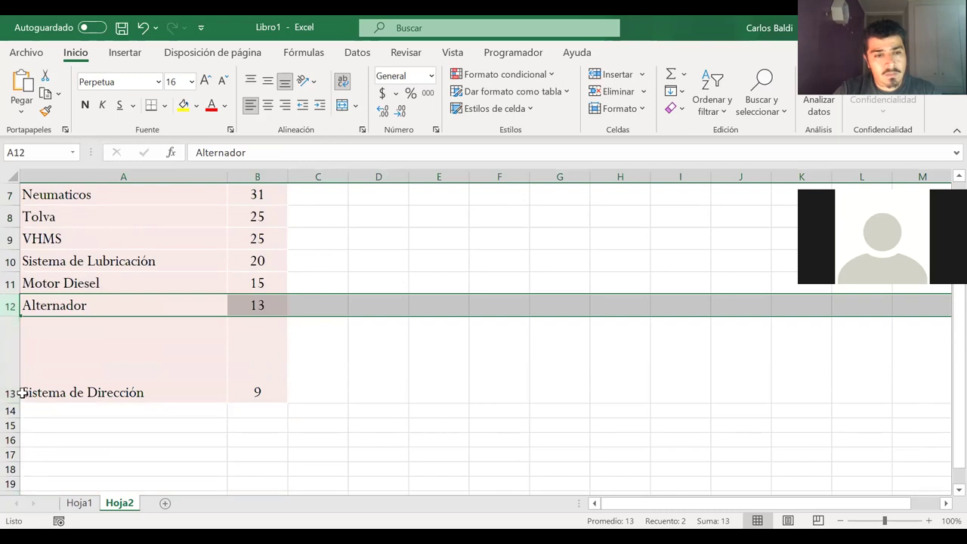
pyautogui.doubleClick(11, 404)
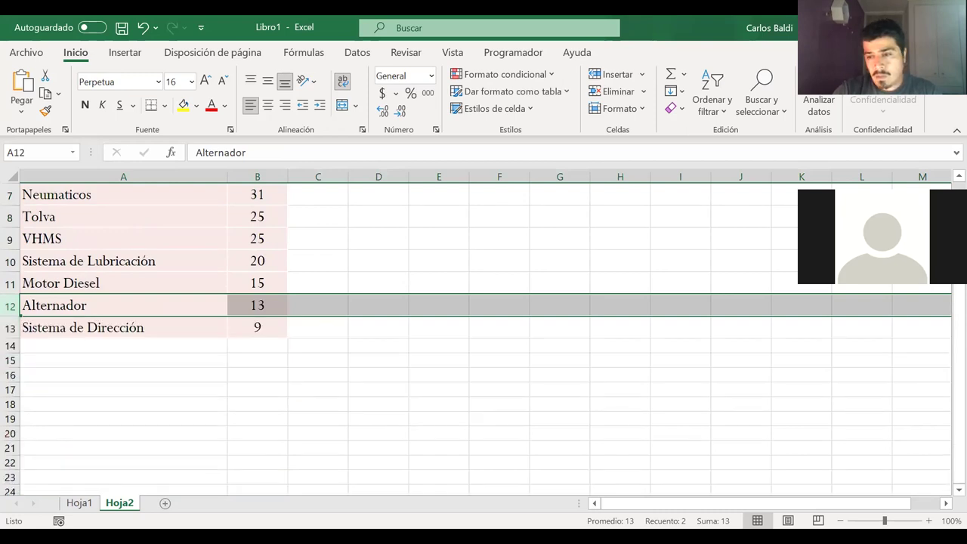
# Zoom the sheet out to 80% and set the Gabinete Electrico count in B2 to 23
pyautogui.click(840, 521)
pyautogui.click(840, 520)
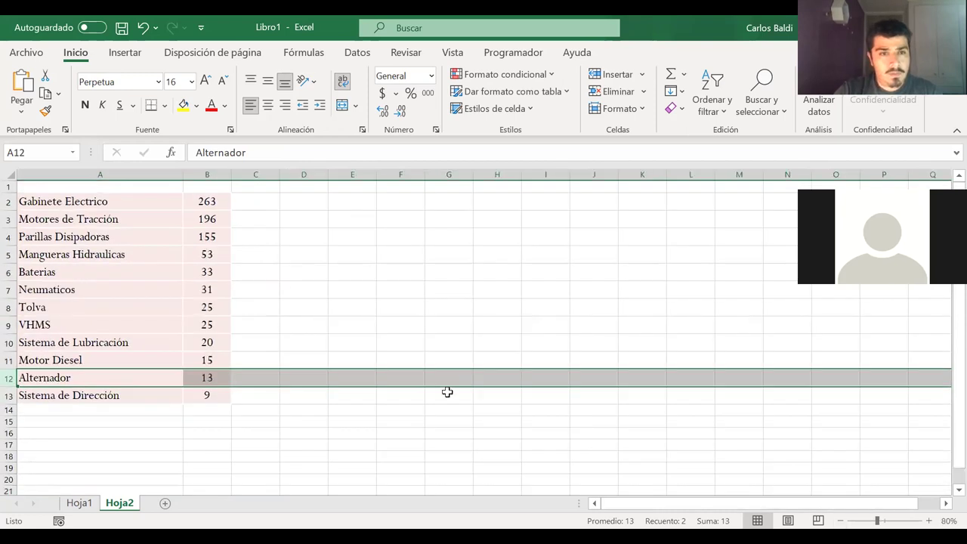
pyautogui.click(203, 186)
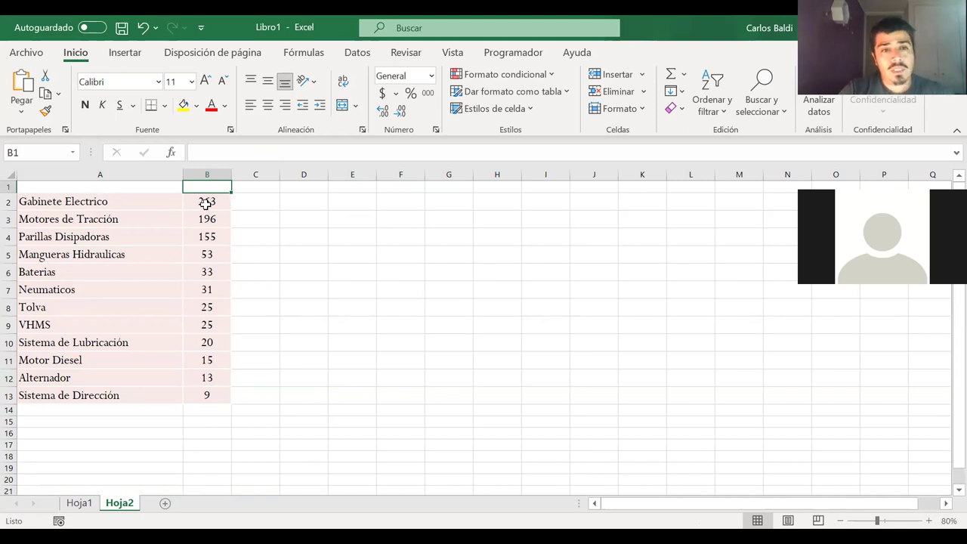
pyautogui.click(201, 201)
pyautogui.doubleClick(201, 200)
pyautogui.click(191, 202)
pyautogui.write('3')
pyautogui.press('BackSpace')
pyautogui.write('2')
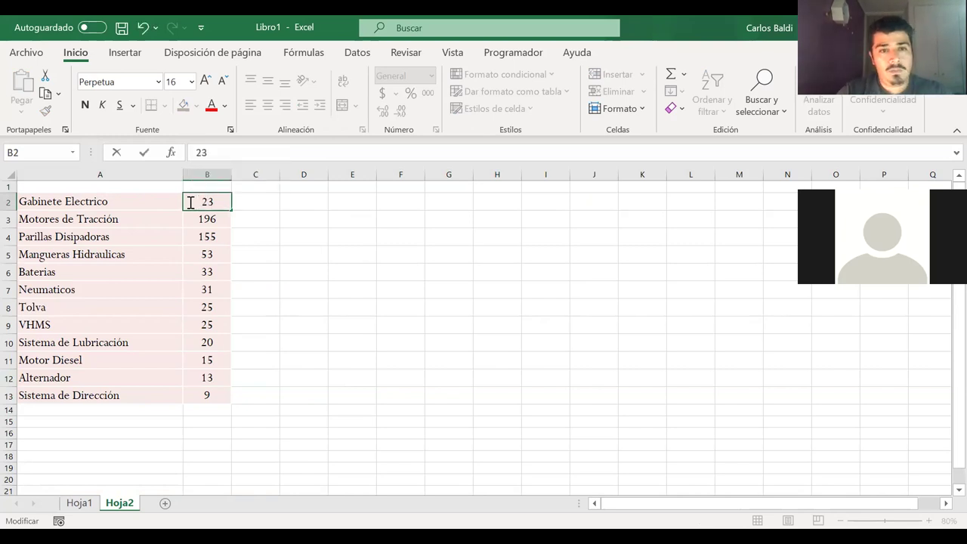
# Set the Motores de Tracción count in B3 to 96 and the Parillas Disipadoras count in B4 to 55
pyautogui.click(209, 219)
pyautogui.doubleClick(206, 219)
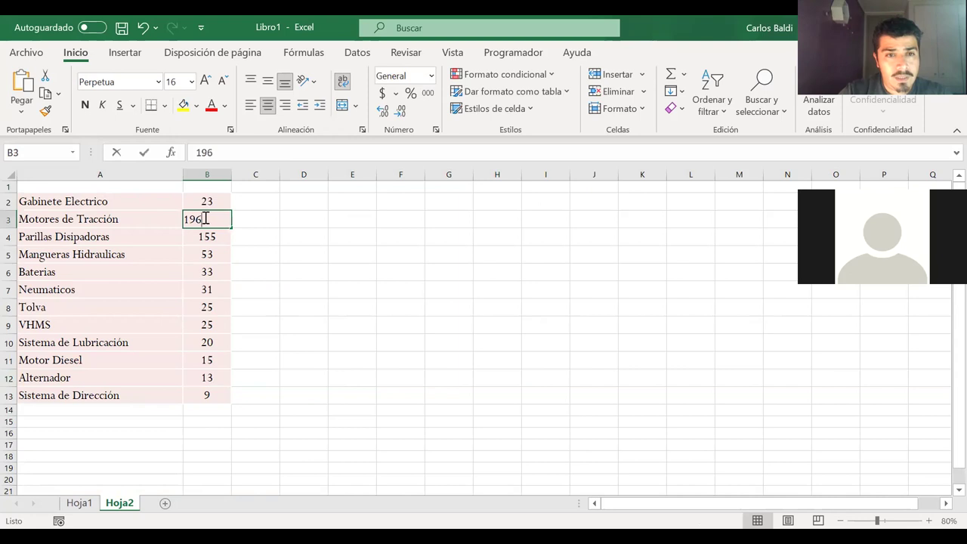
pyautogui.click(185, 219)
pyautogui.press('Delete')
pyautogui.click(208, 236)
pyautogui.doubleClick(204, 237)
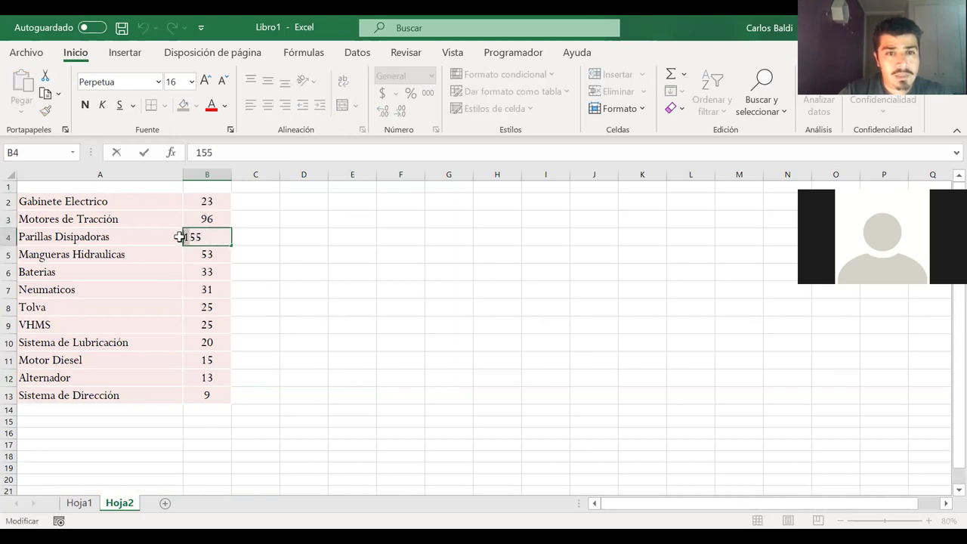
pyautogui.click(182, 236)
pyautogui.press('Delete')
# Set the Mangueras Hidraulicas count in B5 to 253 and the Sistema de Lubricación count in B10 to 208
pyautogui.click(201, 253)
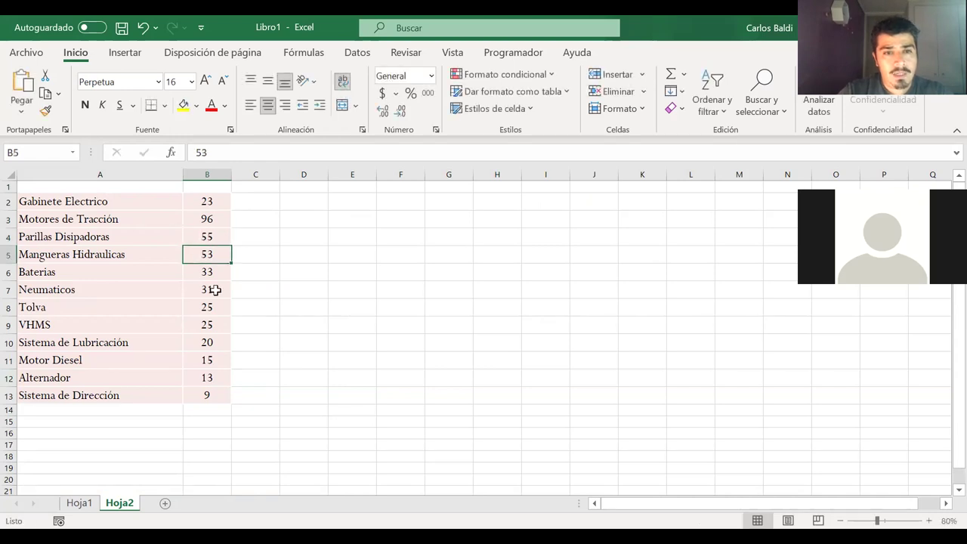
pyautogui.doubleClick(192, 255)
pyautogui.press('Home')
pyautogui.write('2')
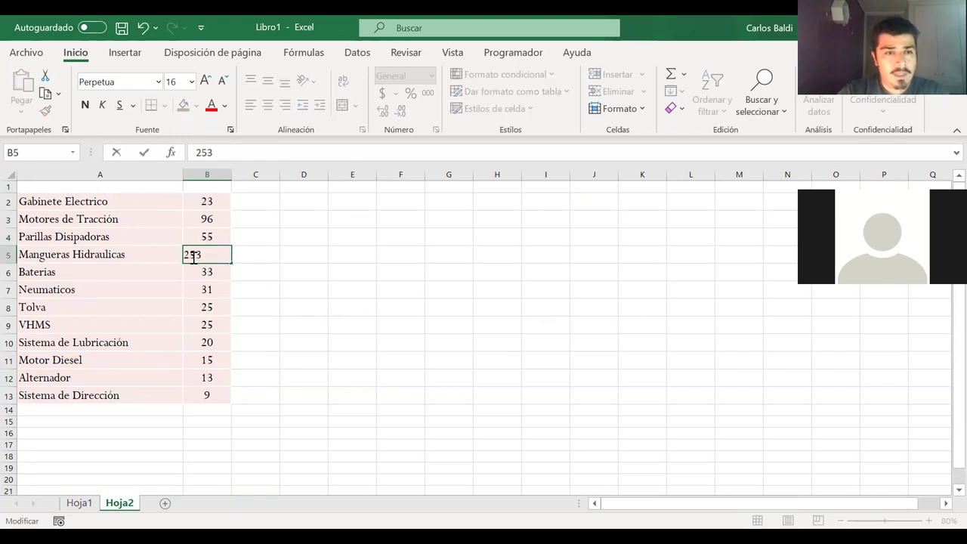
pyautogui.doubleClick(188, 341)
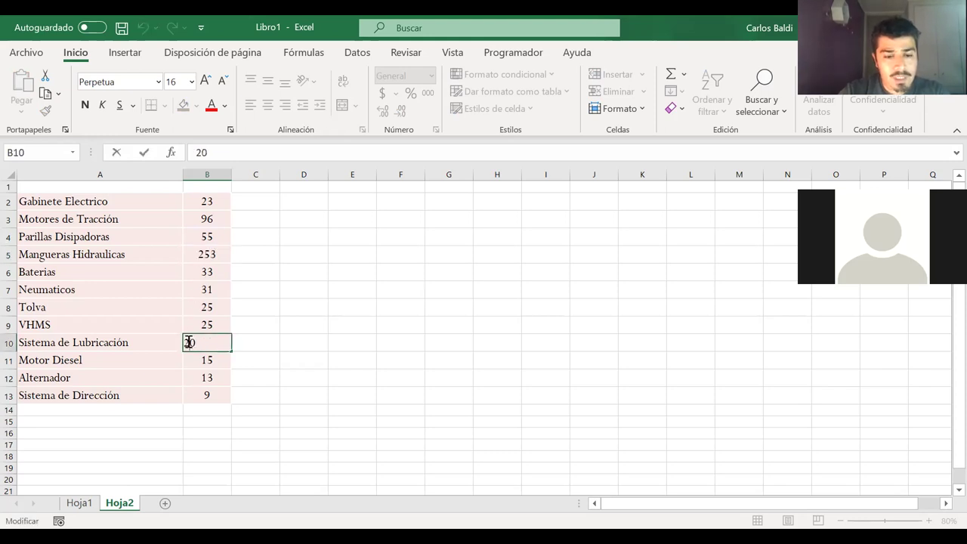
pyautogui.write('8')
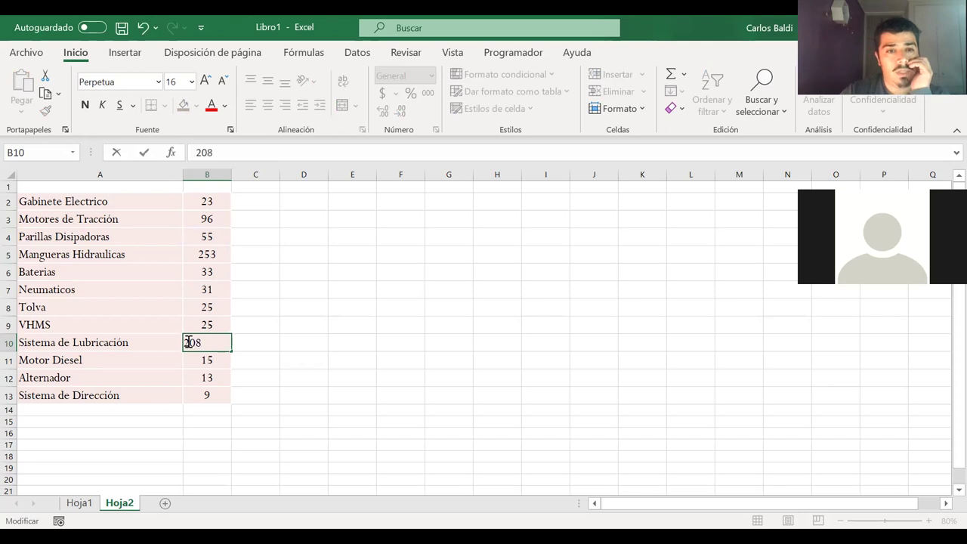
pyautogui.press('Return')
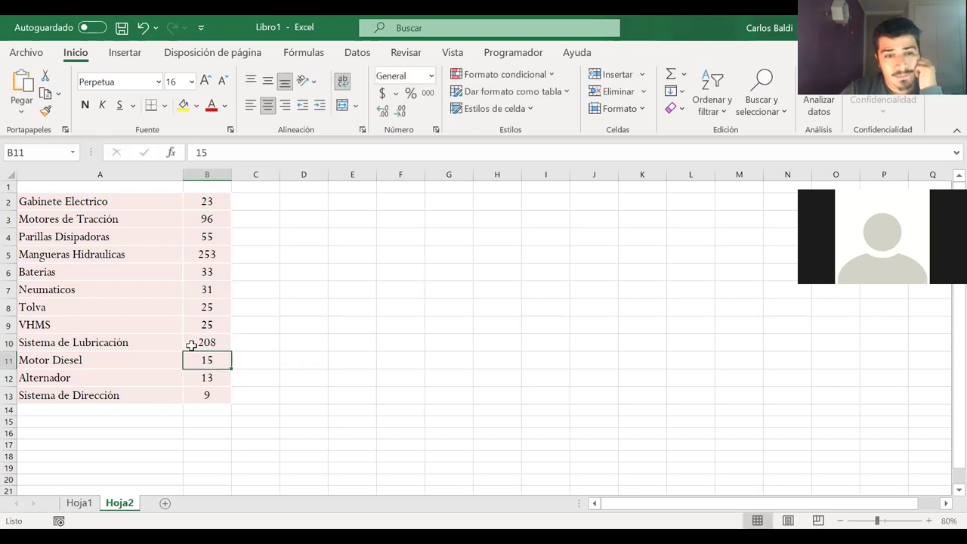
# Set the Motor Diesel count in B11 to 39 and the Sistema de Dirección count in B13 to 19
pyautogui.doubleClick(206, 359)
pyautogui.press('BackSpace')
pyautogui.press('BackSpace')
pyautogui.write('3')
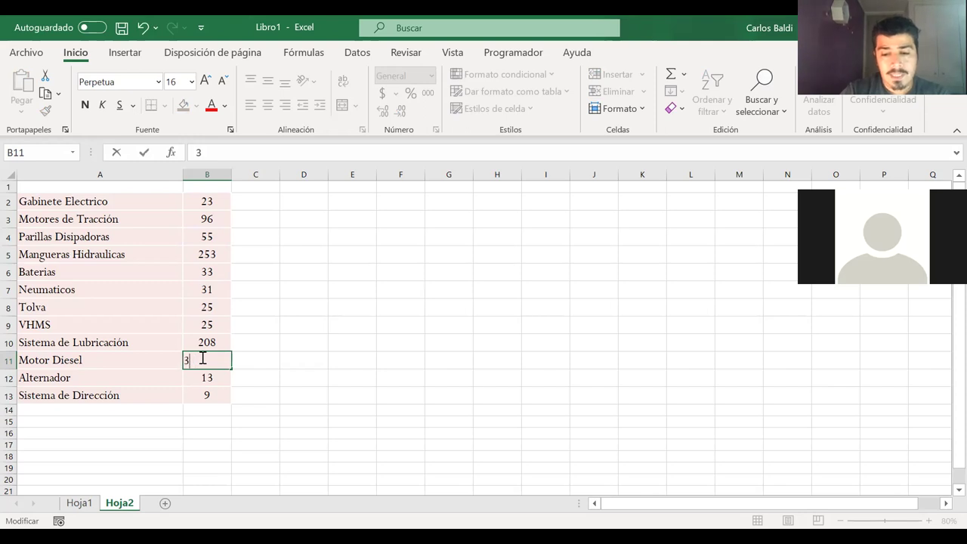
pyautogui.write('9')
pyautogui.press('Return')
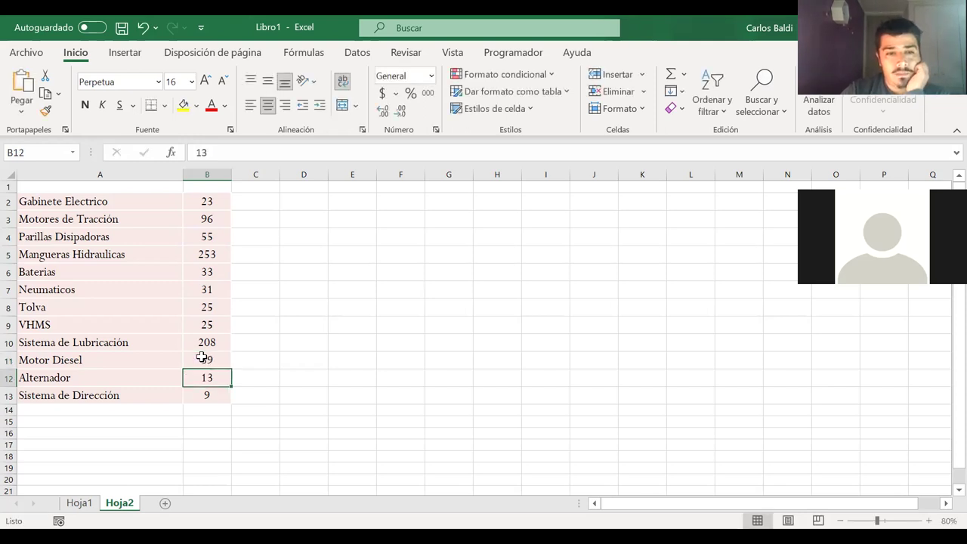
pyautogui.click(219, 397)
pyautogui.write('19')
pyautogui.press('Return')
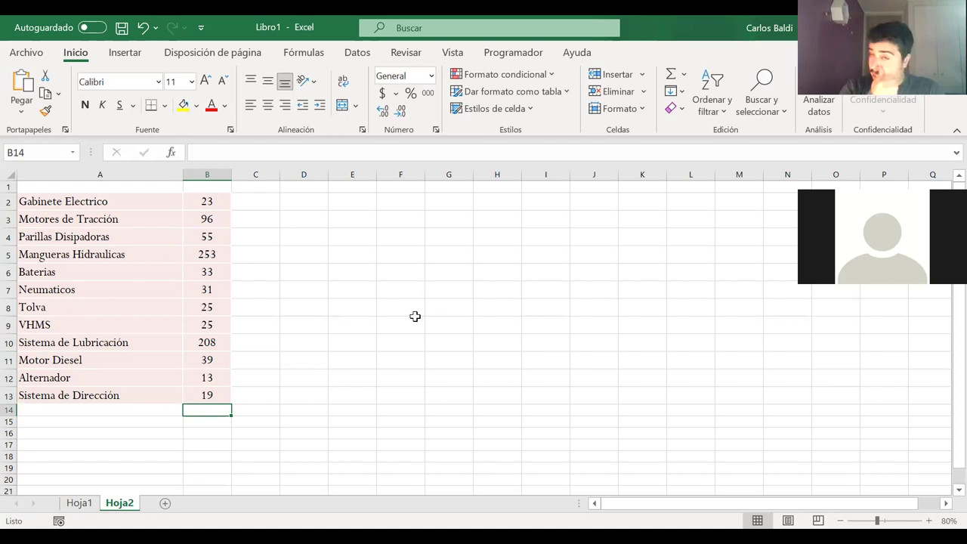
# Sort the counts in B2:B13 from largest to smallest, expanding the selection to include the component names
pyautogui.moveTo(207, 201); pyautogui.dragTo(226, 349)
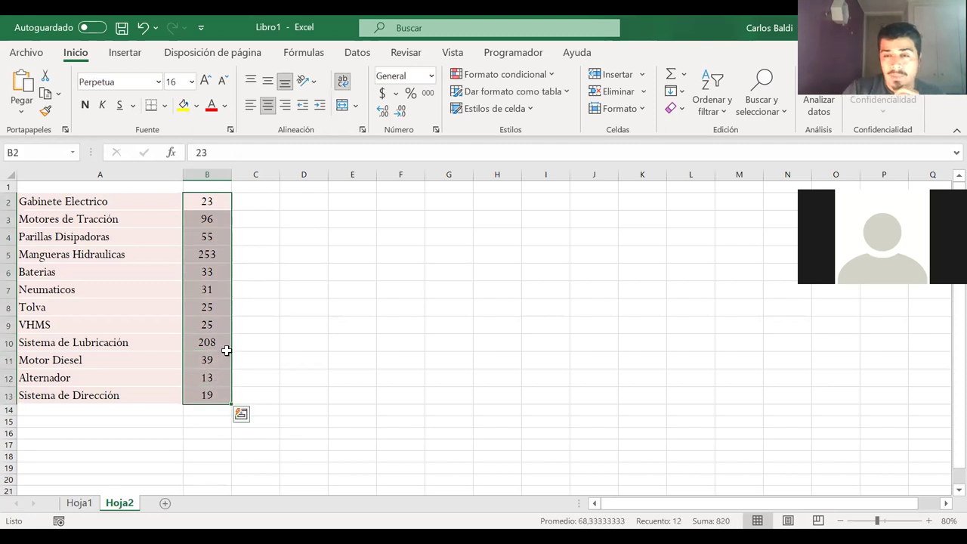
pyautogui.click(723, 111)
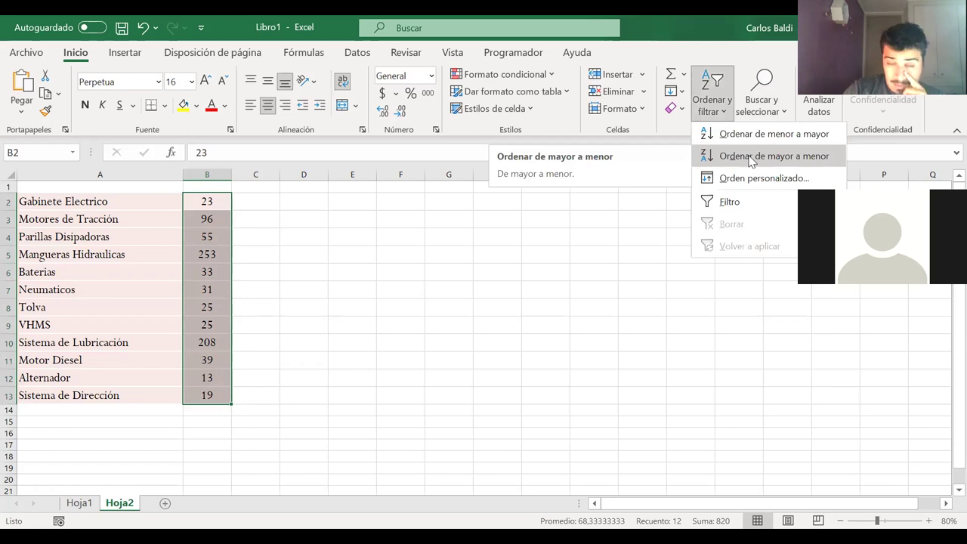
pyautogui.click(752, 156)
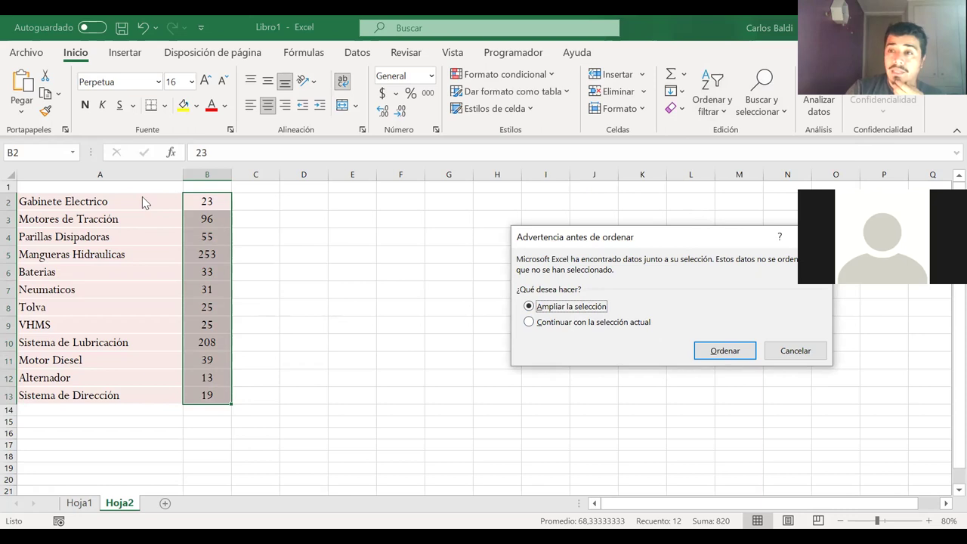
pyautogui.click(727, 353)
pyautogui.click(59, 204)
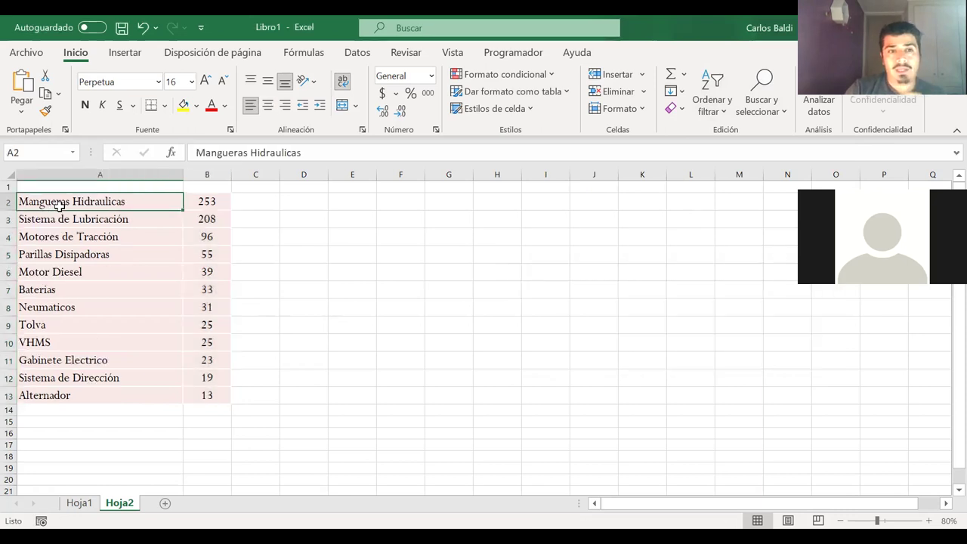
# Enter the header "# Falla" in B1 above the counts
pyautogui.click(218, 188)
pyautogui.write('N')
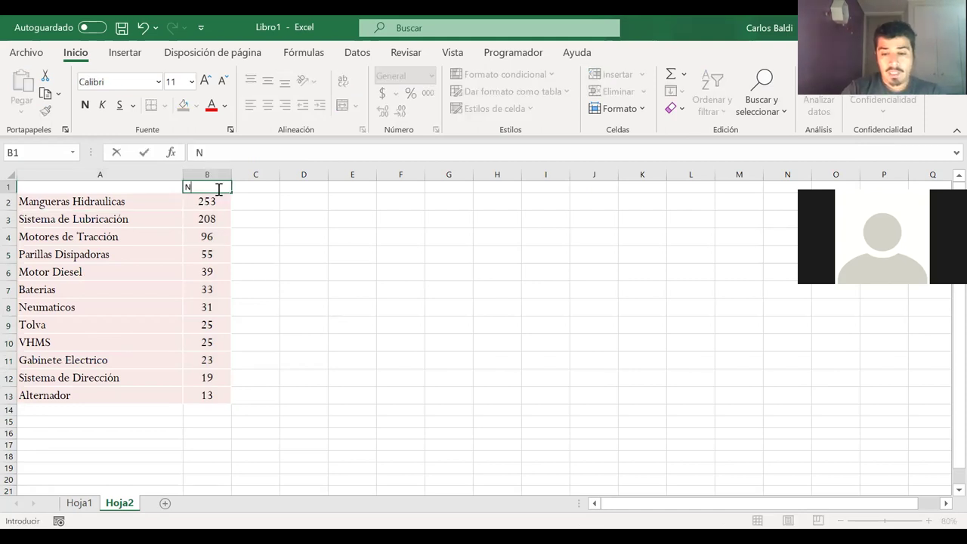
pyautogui.write(' Falla')
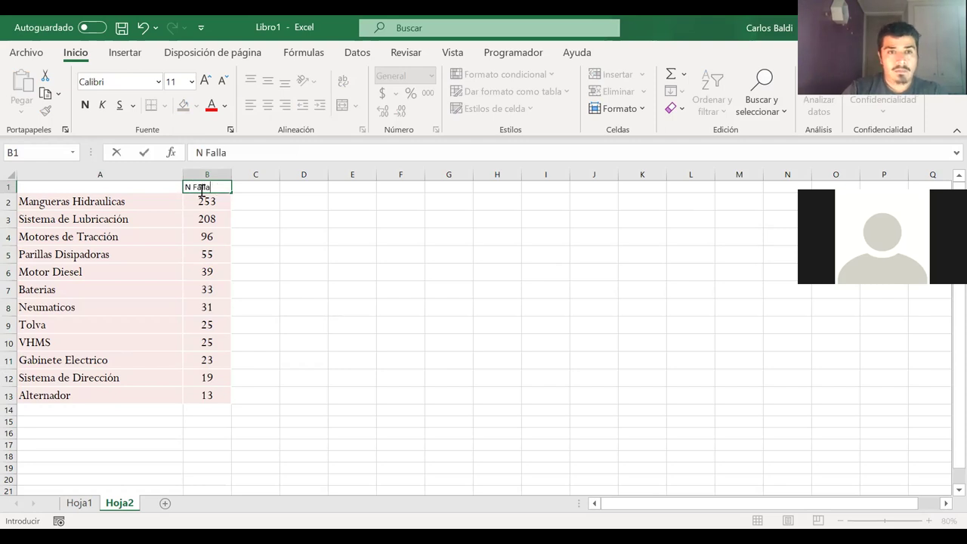
pyautogui.click(191, 189)
pyautogui.write('°')
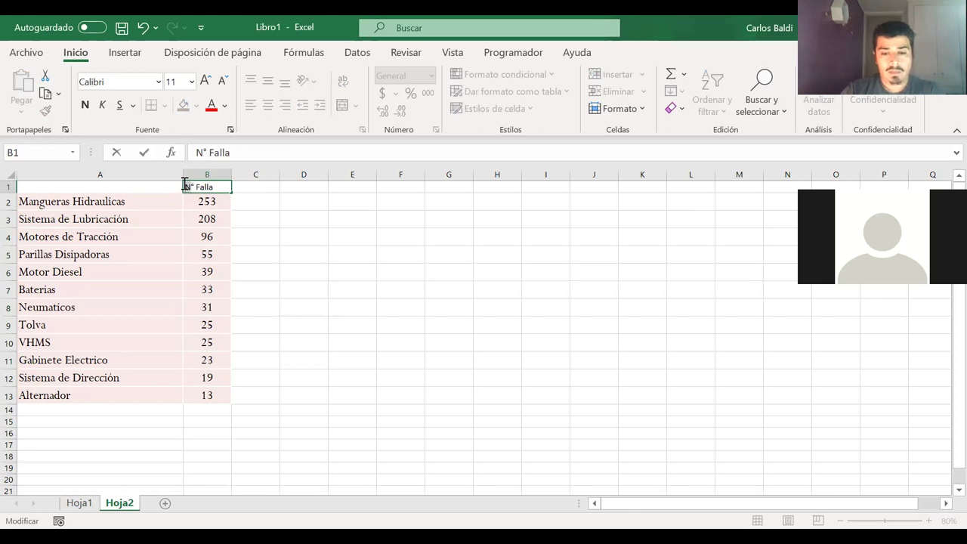
pyautogui.press('BackSpace')
pyautogui.press('BackSpace')
pyautogui.write('#')
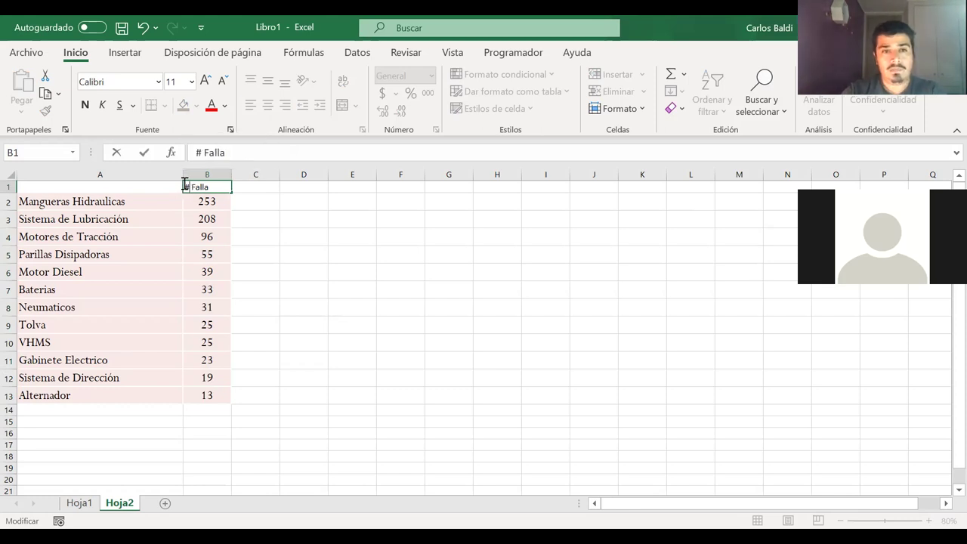
# Enter the headers "Porcentaje" in C1 and "Acumulado" in D1
pyautogui.click(264, 184)
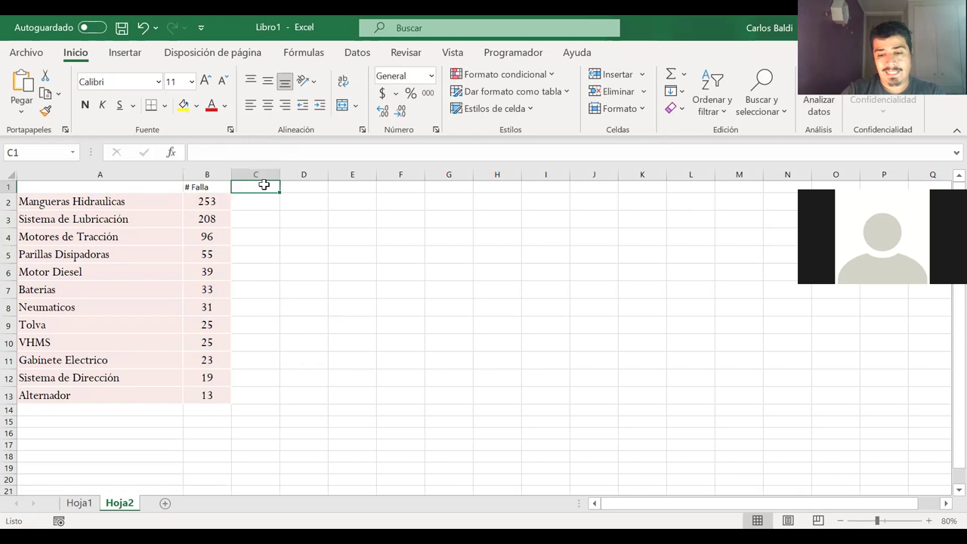
pyautogui.write('Porcen')
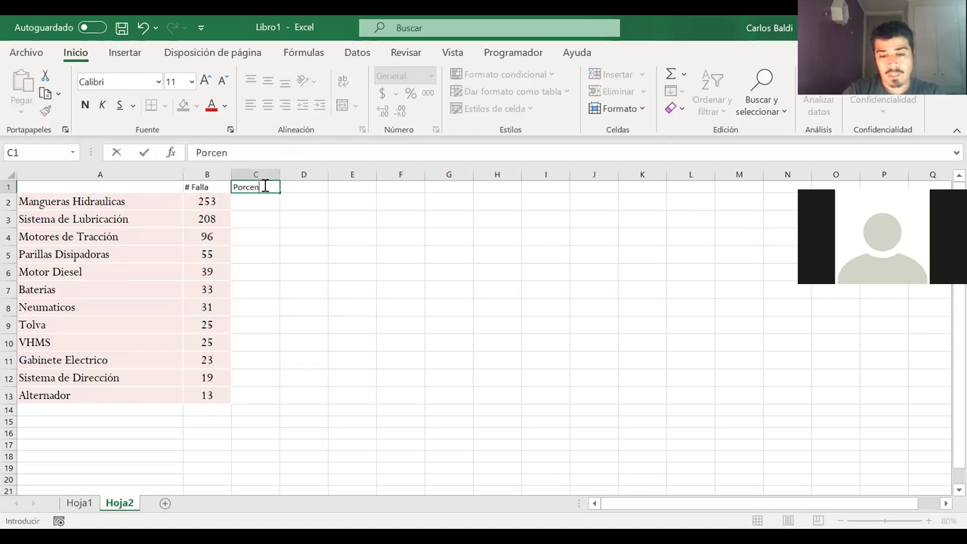
pyautogui.write('taje')
pyautogui.press('Tab')
pyautogui.write('A')
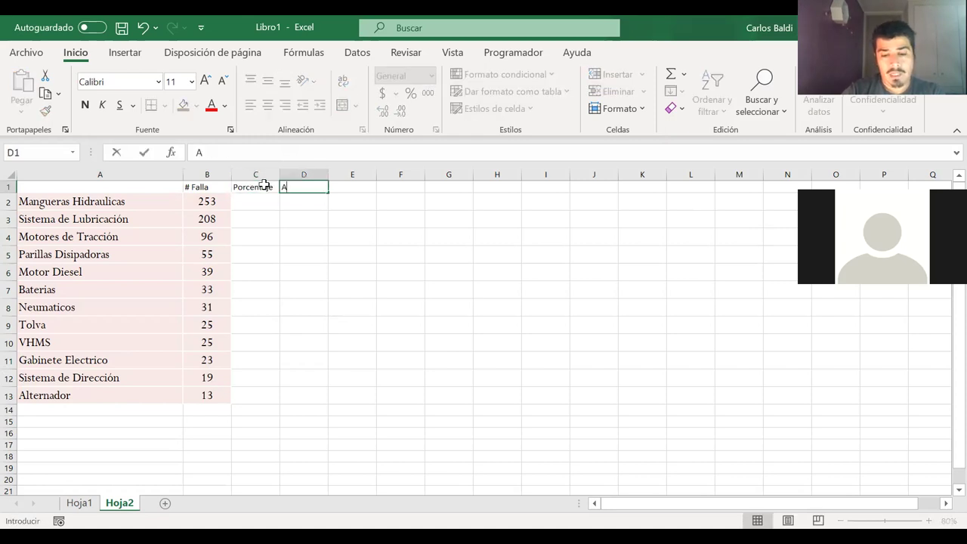
pyautogui.write('cumulado')
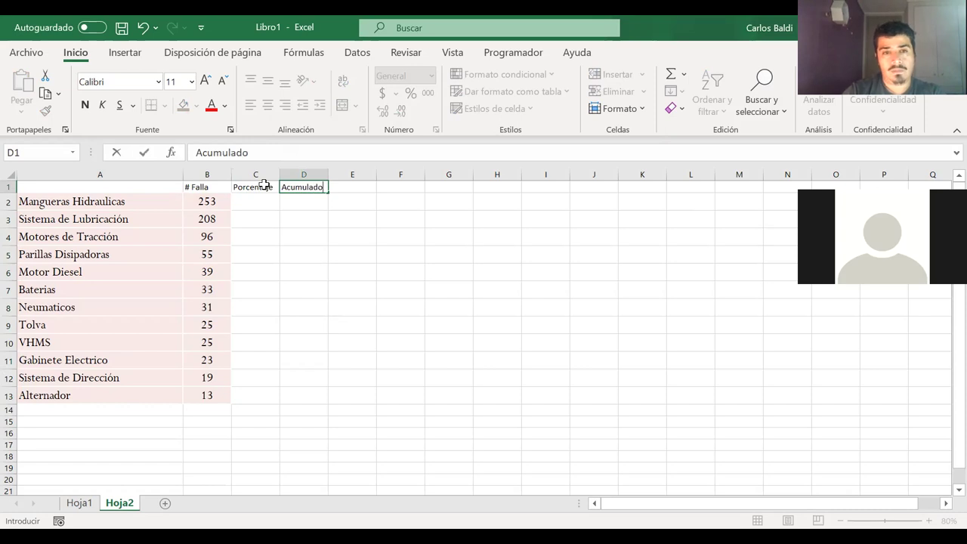
# Add the label "Total" in A14 below the last component
pyautogui.click(117, 408)
pyautogui.write('Total')
pyautogui.press('Return')
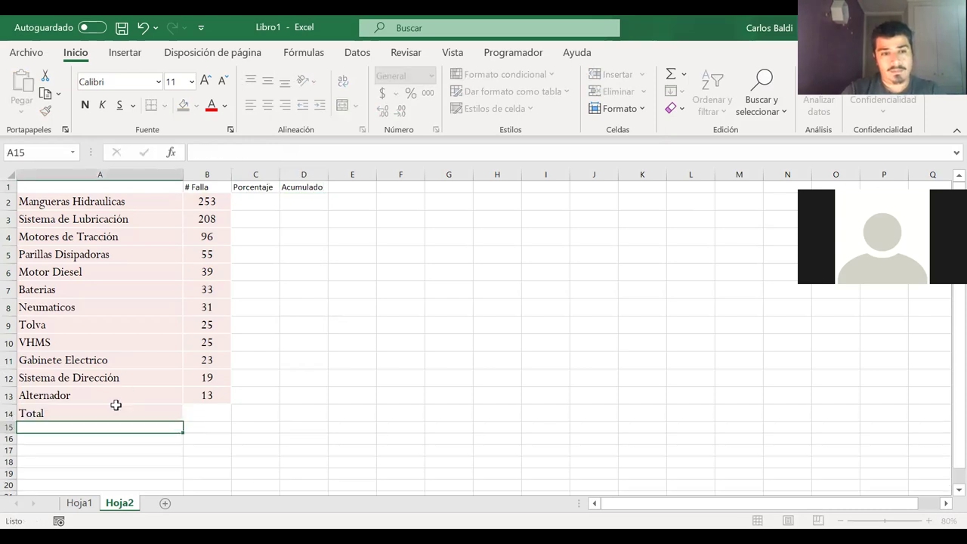
# Enter a SUMA formula in B14 that totals the failure counts in B2:B13
pyautogui.click(213, 413)
pyautogui.write('=')
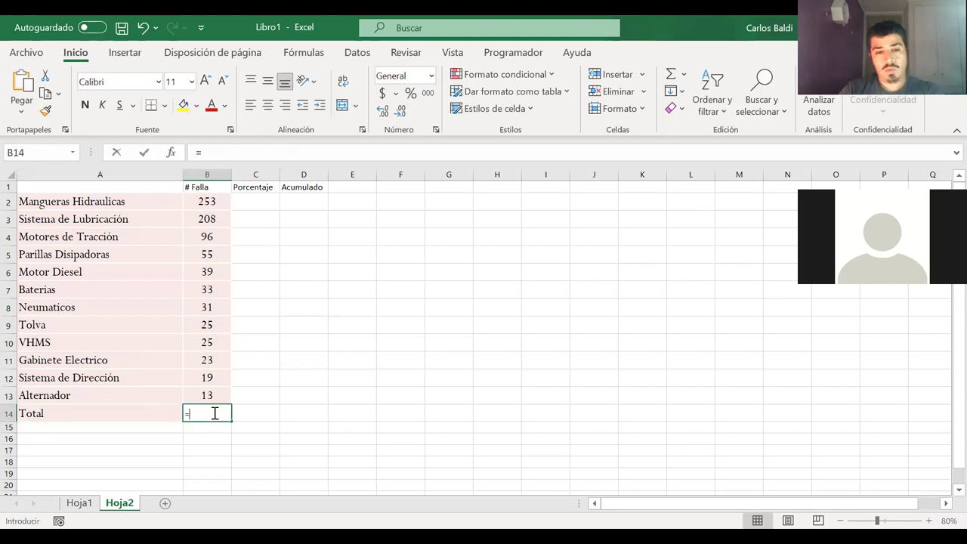
pyautogui.write('suma')
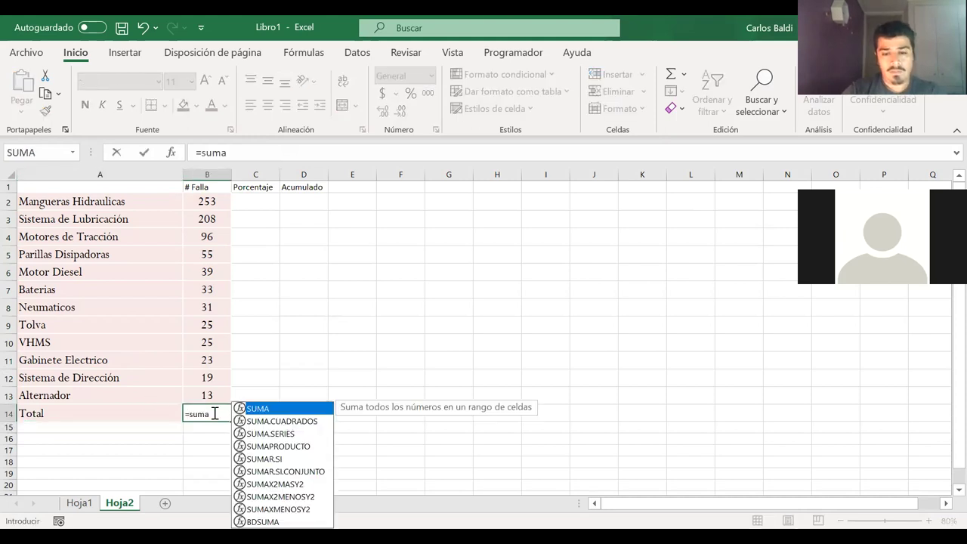
pyautogui.write('(')
pyautogui.moveTo(198, 395); pyautogui.dragTo(197, 361)
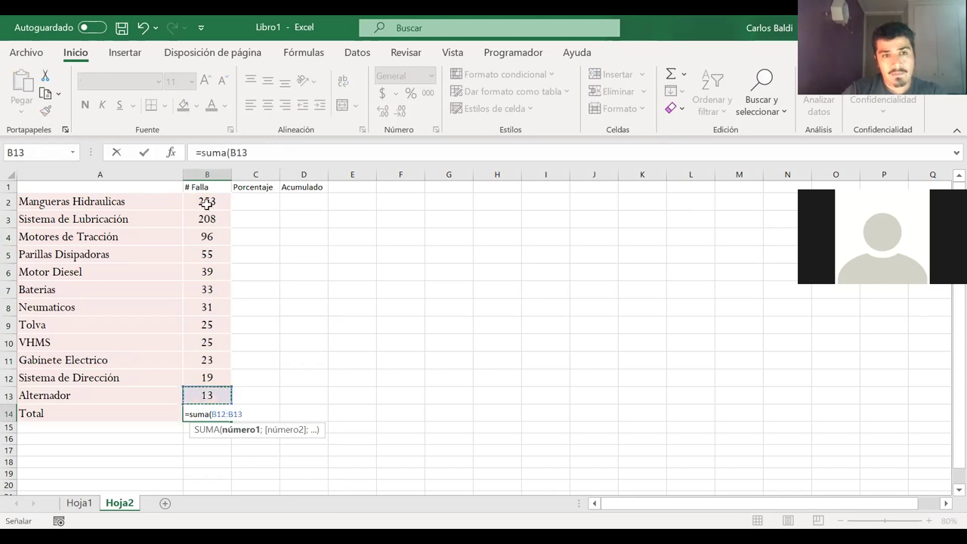
pyautogui.moveTo(206, 203); pyautogui.dragTo(206, 203)
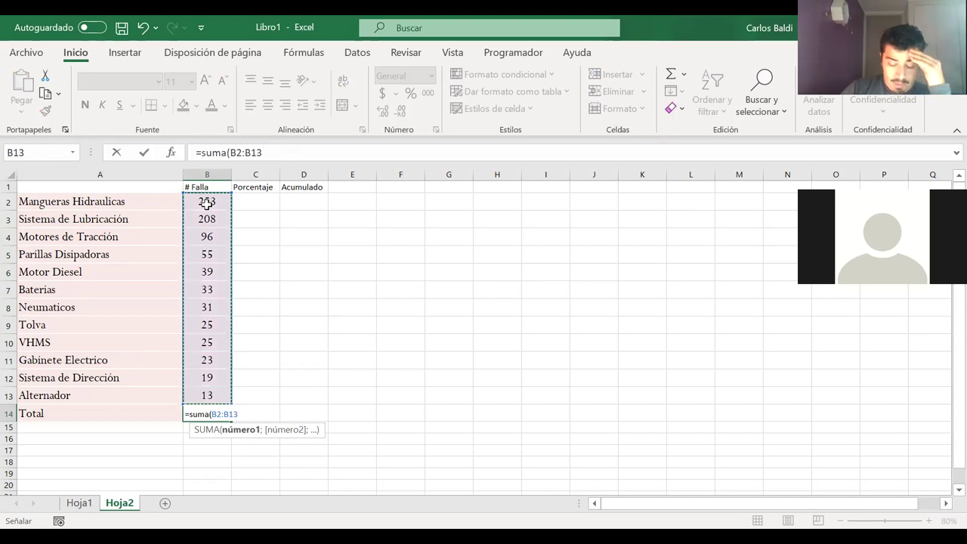
pyautogui.press('Return')
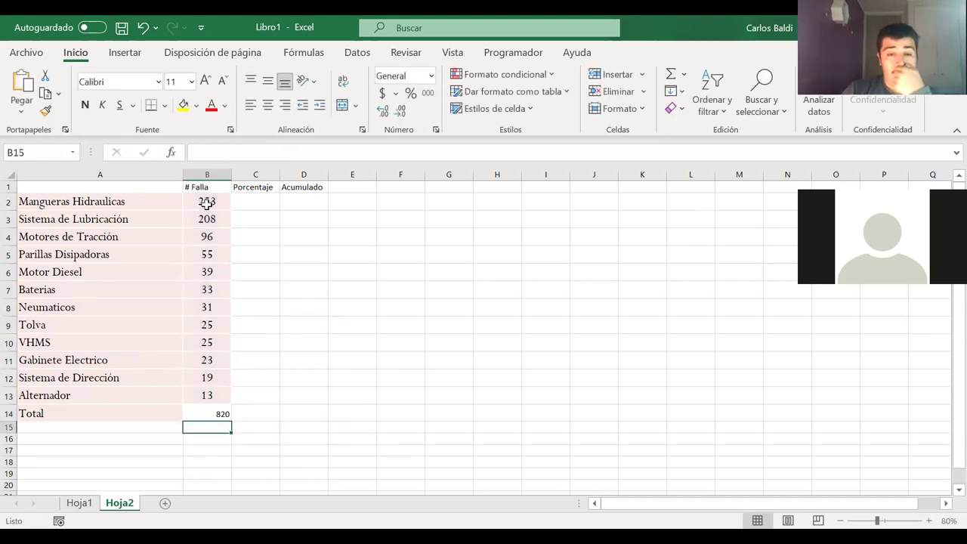
# Copy the cell formatting of B13 onto the total in B14
pyautogui.click(223, 412)
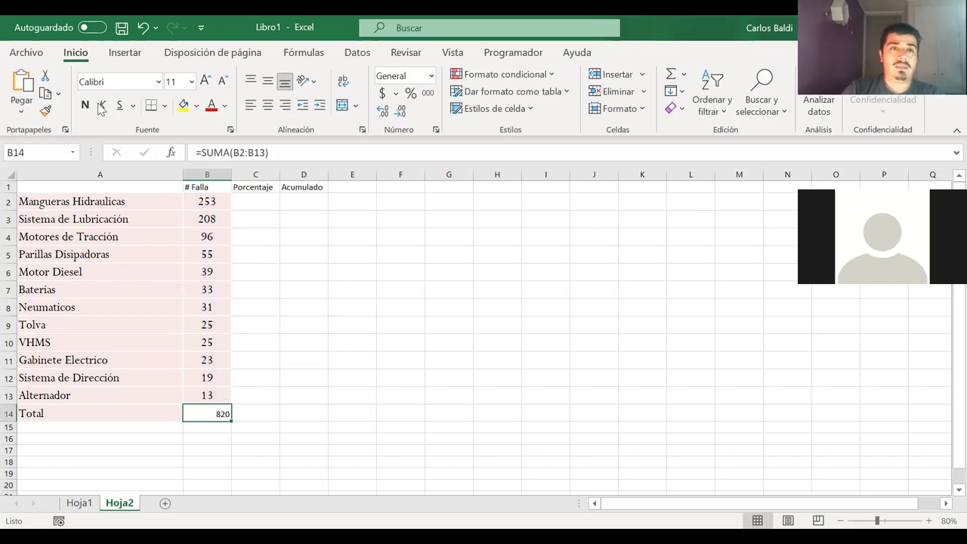
pyautogui.click(200, 393)
pyautogui.click(45, 111)
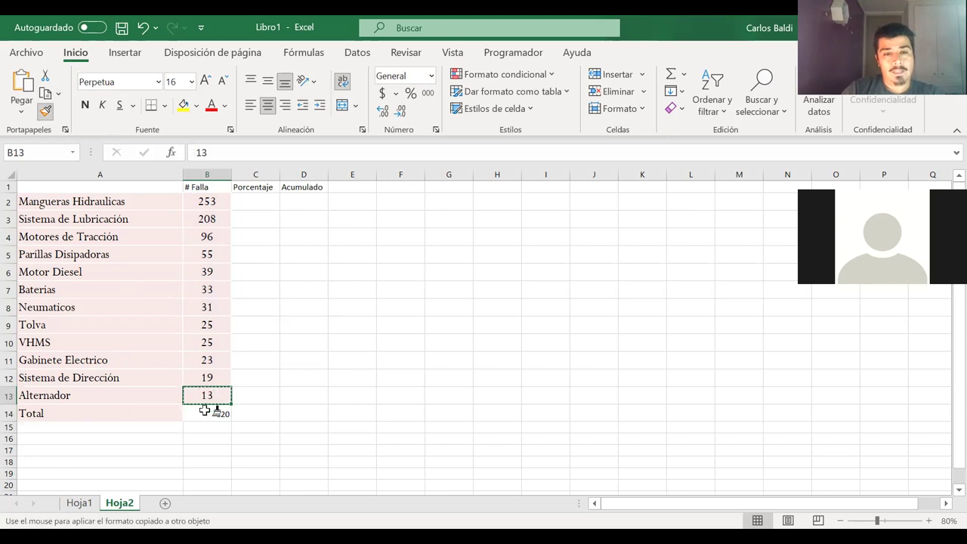
pyautogui.click(207, 411)
# Fill the total row cells A14:B14 with yellow
pyautogui.moveTo(150, 414); pyautogui.dragTo(208, 413)
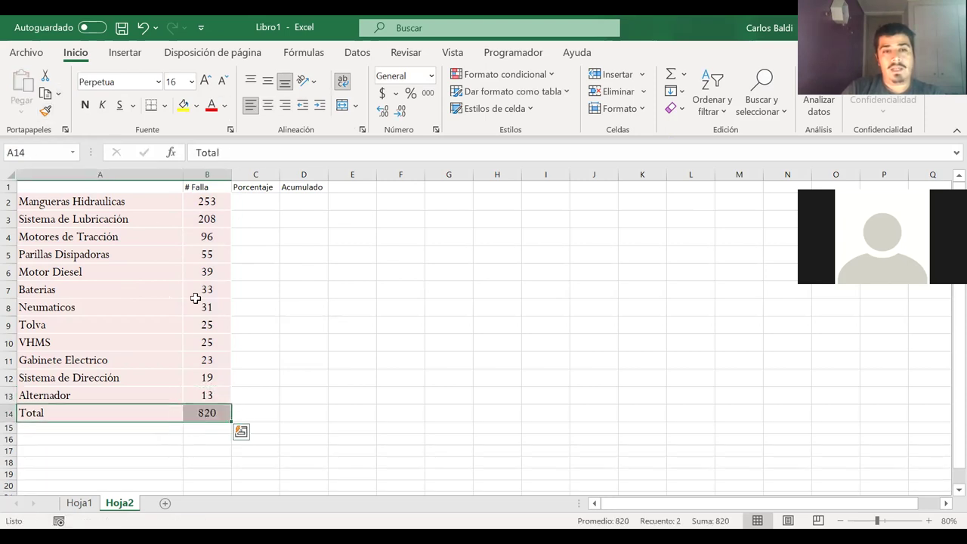
pyautogui.click(184, 105)
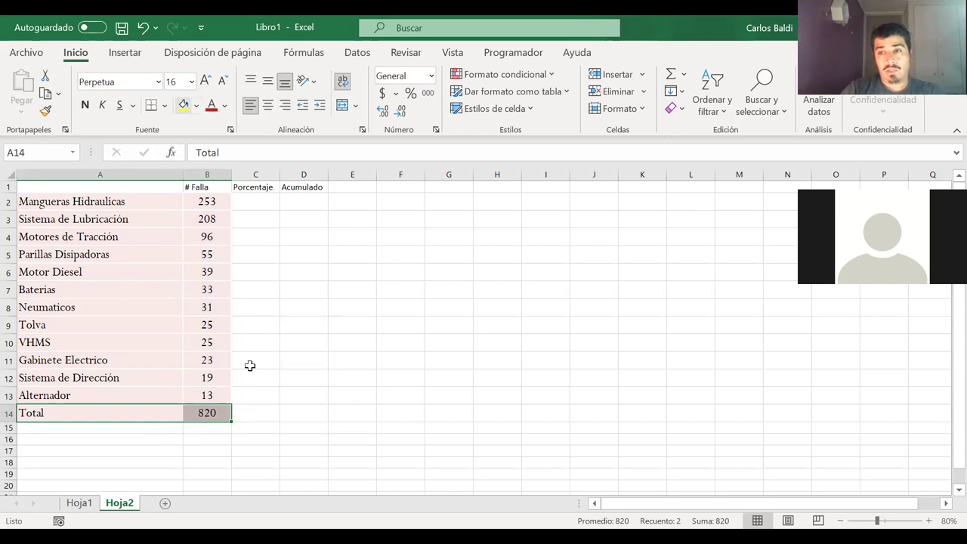
pyautogui.click(352, 270)
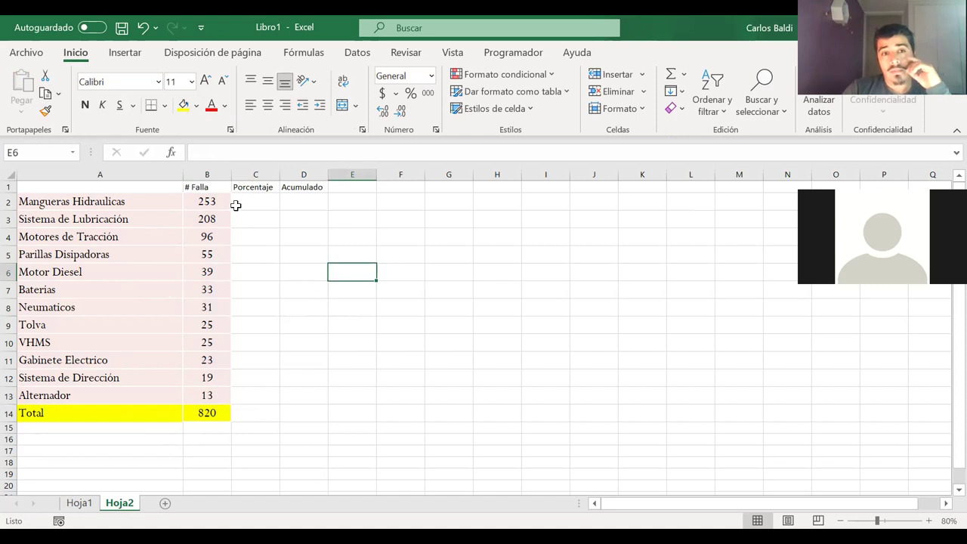
# Enter the formula =B2/B14 in C2 to compute the share of Mangueras Hidraulicas
pyautogui.click(248, 202)
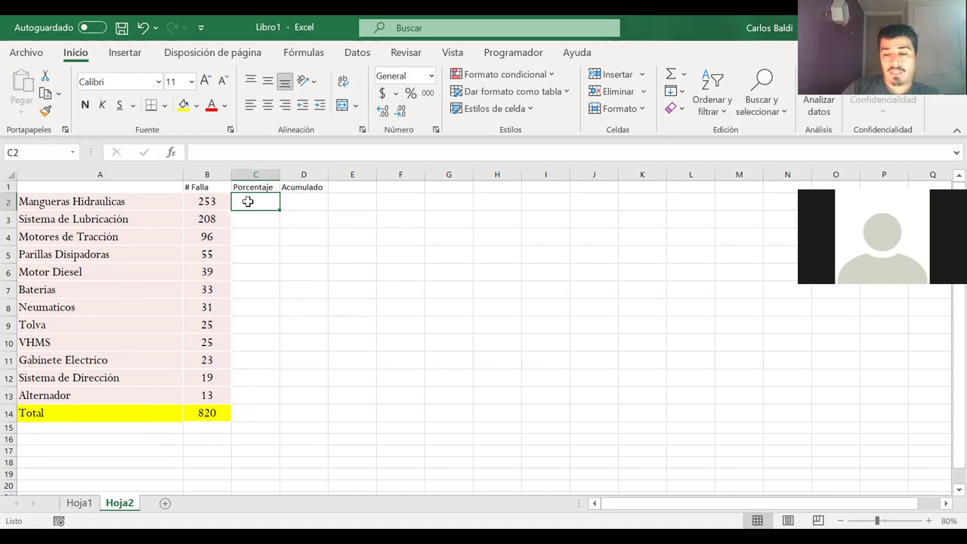
pyautogui.write('=')
pyautogui.click(210, 201)
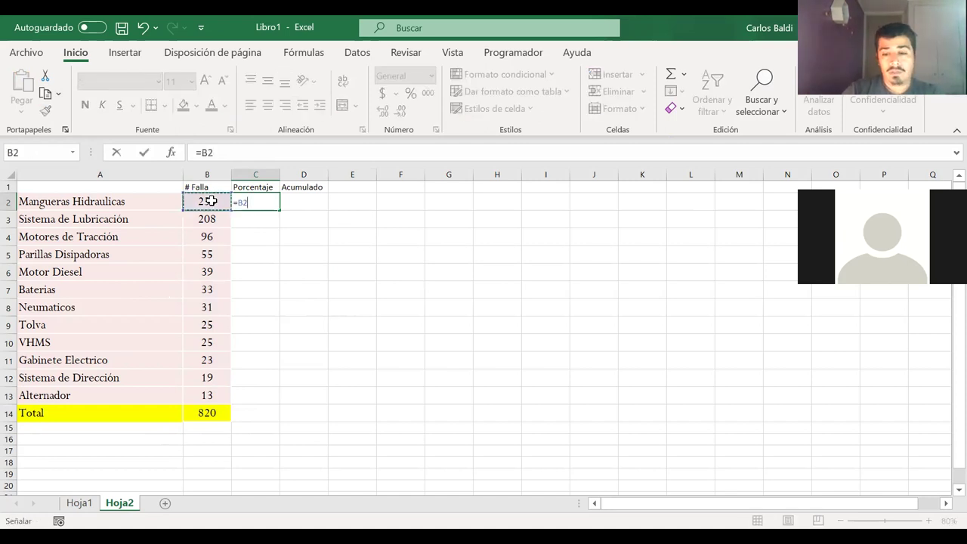
pyautogui.write('/')
pyautogui.click(197, 414)
pyautogui.press('Return')
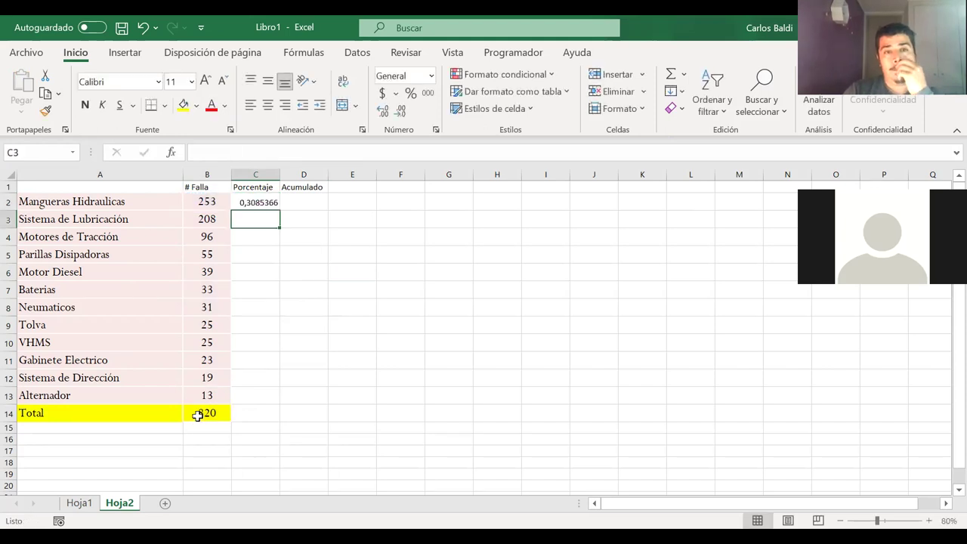
# Format C2 as a percentage with two decimals
pyautogui.click(259, 203)
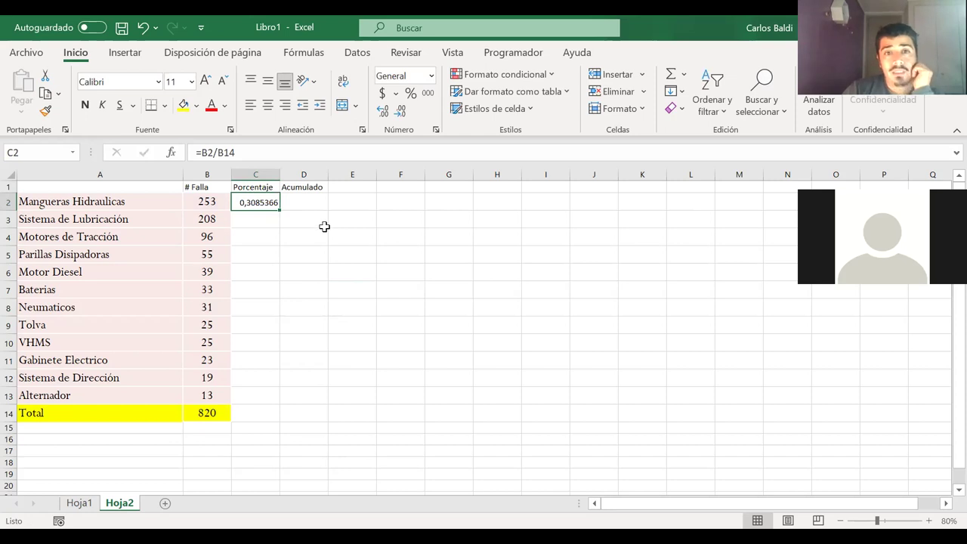
pyautogui.click(411, 93)
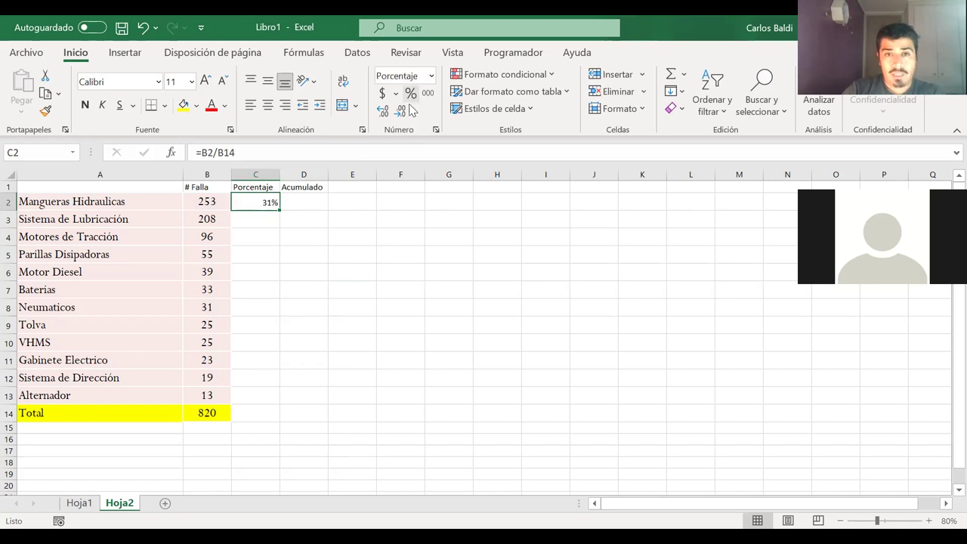
pyautogui.doubleClick(380, 112)
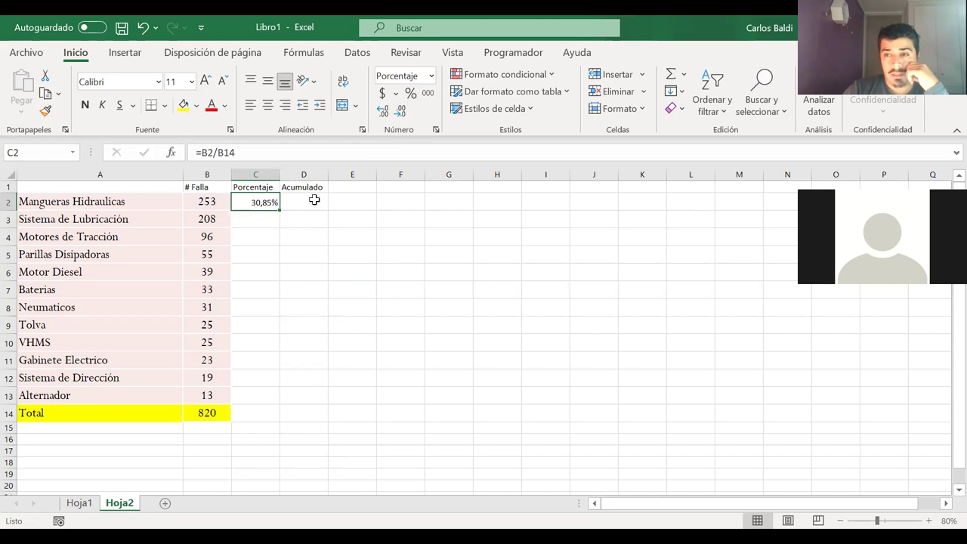
# Copy the formatting of B2 onto C2 and set C2 back to percentage with two decimals
pyautogui.click(203, 195)
pyautogui.click(45, 111)
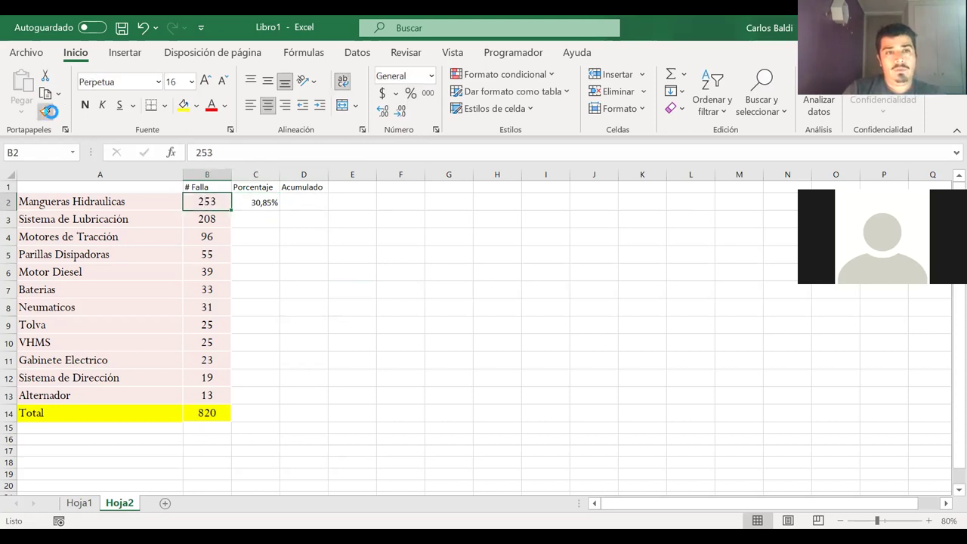
pyautogui.click(256, 202)
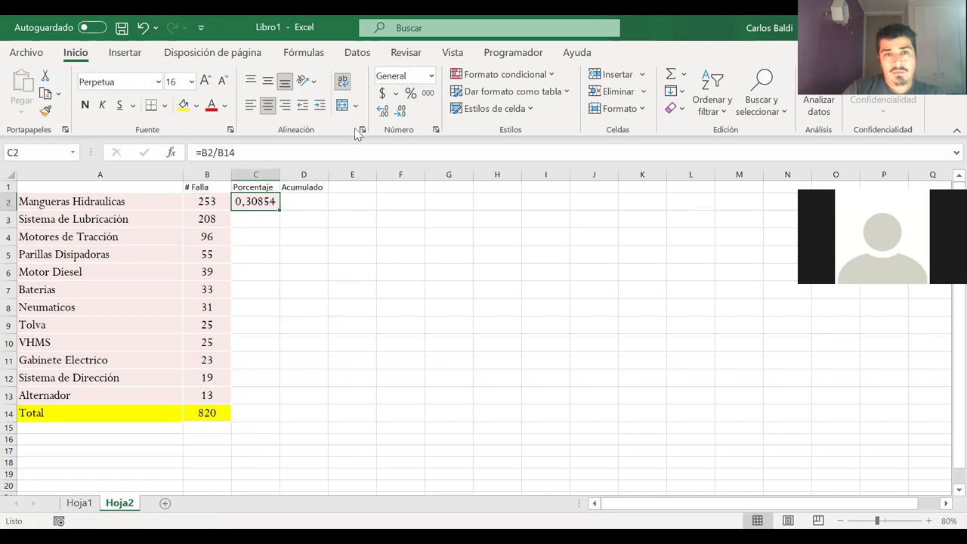
pyautogui.click(409, 94)
pyautogui.click(382, 110)
pyautogui.click(382, 110)
pyautogui.click(269, 237)
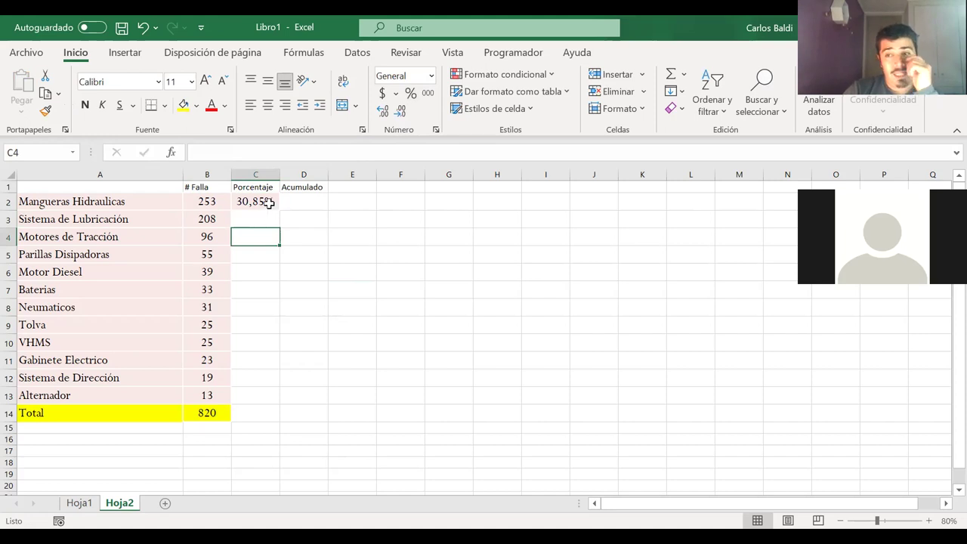
pyautogui.click(269, 203)
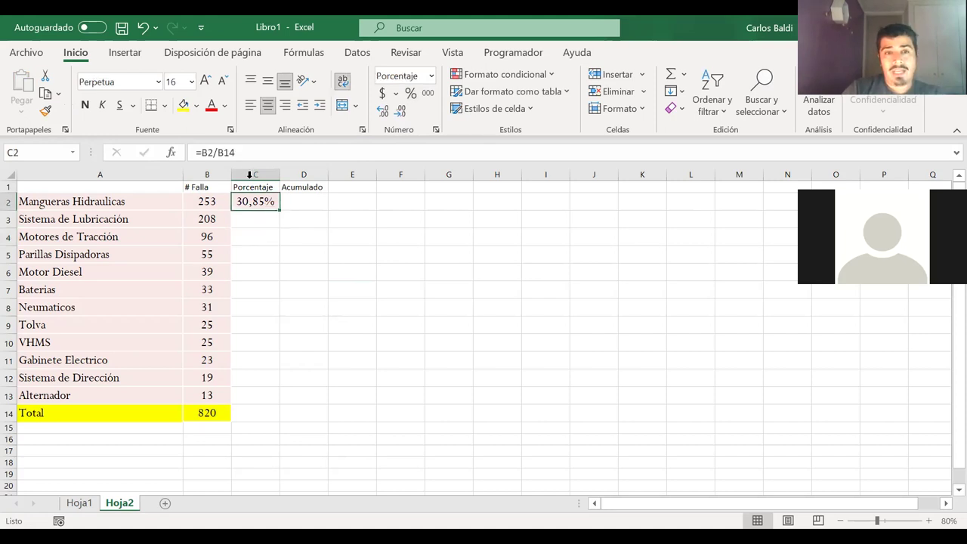
pyautogui.doubleClick(254, 153)
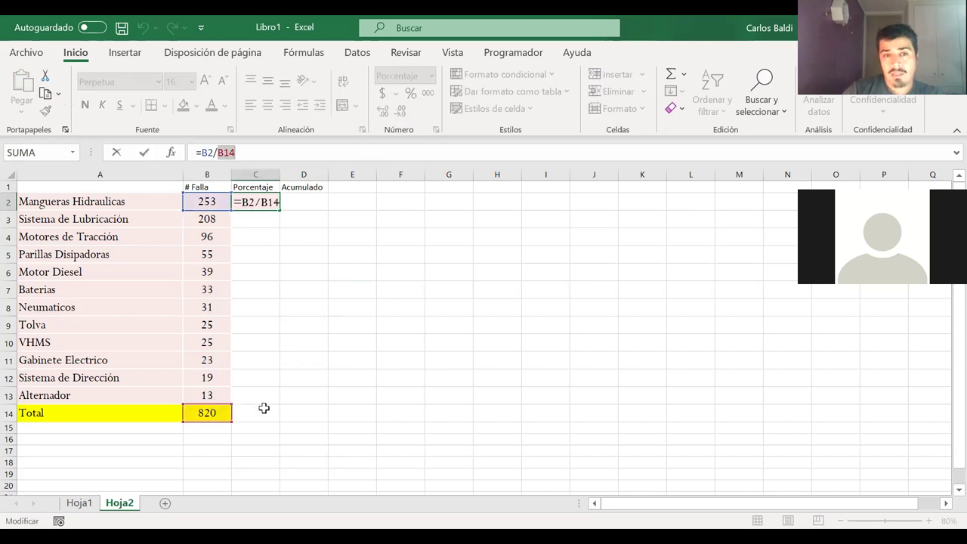
pyautogui.press('Return')
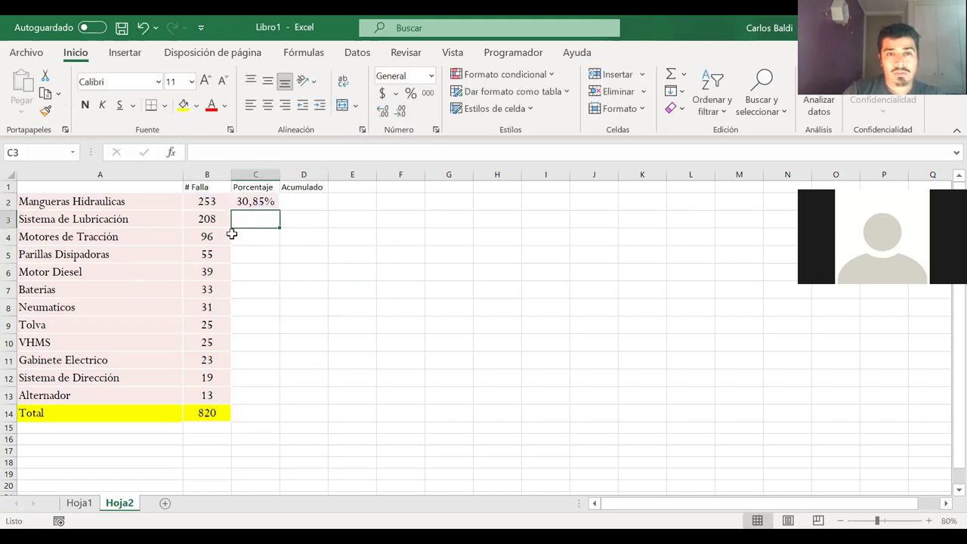
pyautogui.moveTo(209, 237); pyautogui.dragTo(257, 238)
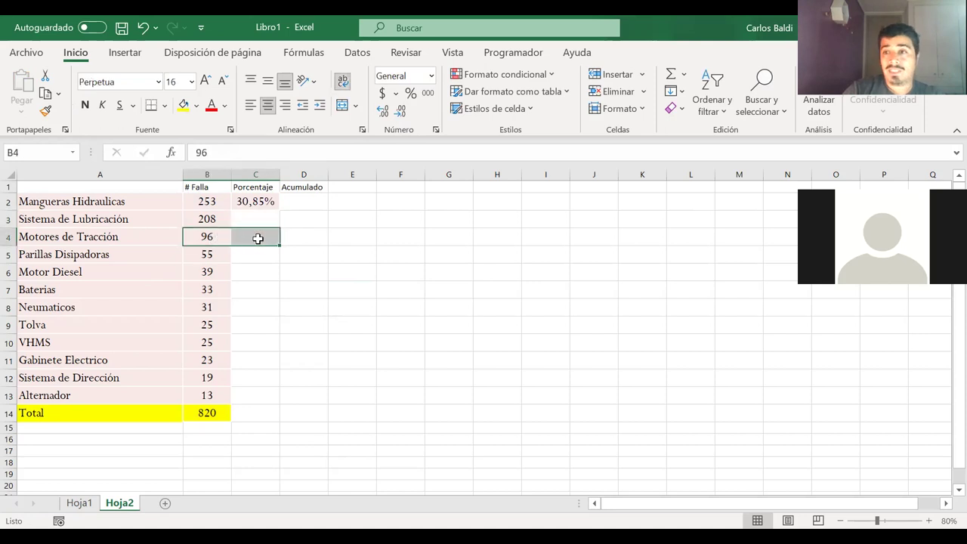
# Fill the C2 formula down through C13 and widen column C to fit its contents
pyautogui.click(273, 204)
pyautogui.moveTo(279, 209); pyautogui.dragTo(260, 397)
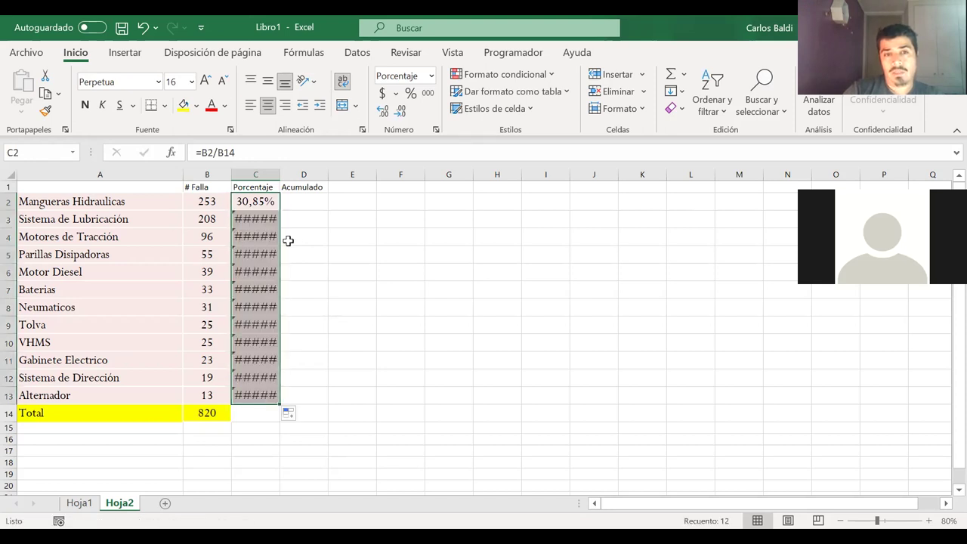
pyautogui.moveTo(280, 175); pyautogui.dragTo(296, 175)
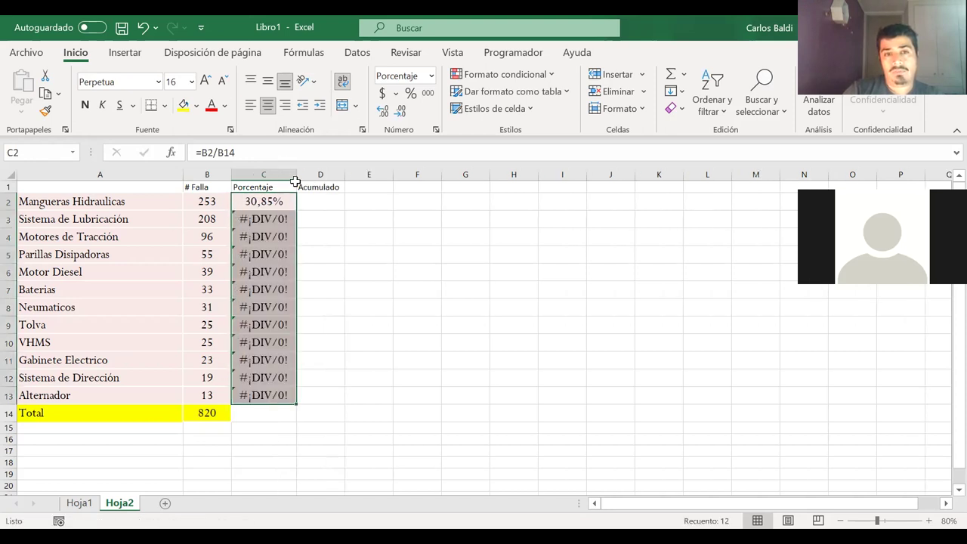
# Make the total reference in C2 absolute as =B2/$B$14 and fill the corrected formula down through C13
pyautogui.click(278, 199)
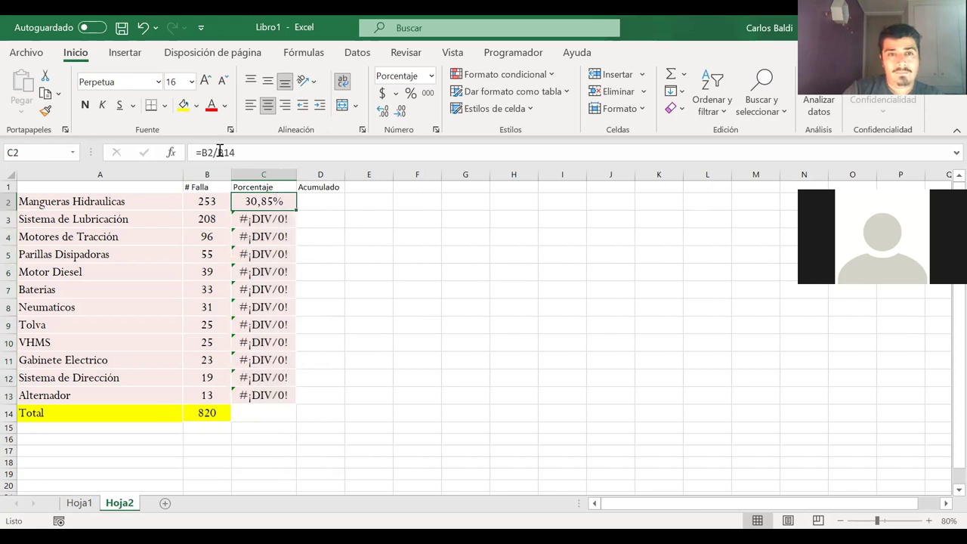
pyautogui.click(290, 155)
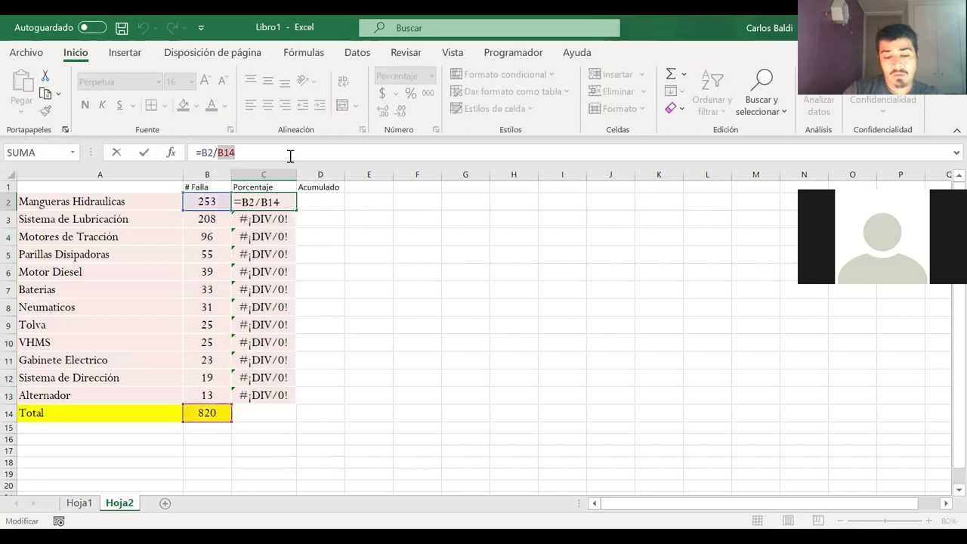
pyautogui.press('F4')
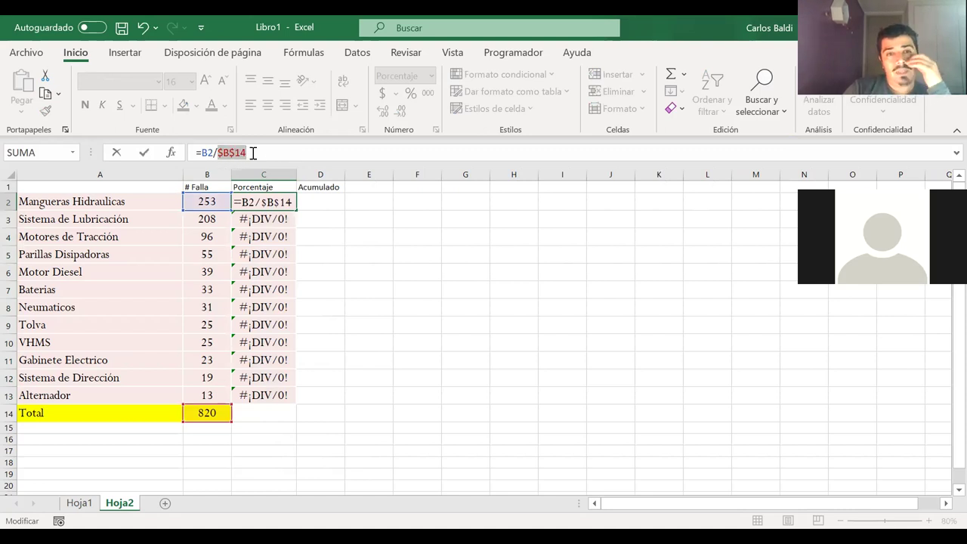
pyautogui.press('Return')
pyautogui.click(278, 204)
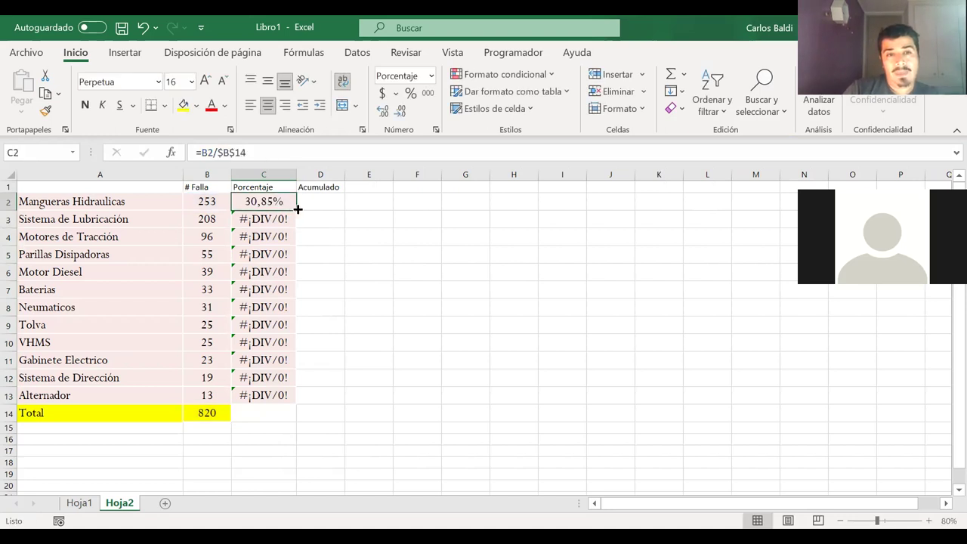
pyautogui.doubleClick(298, 210)
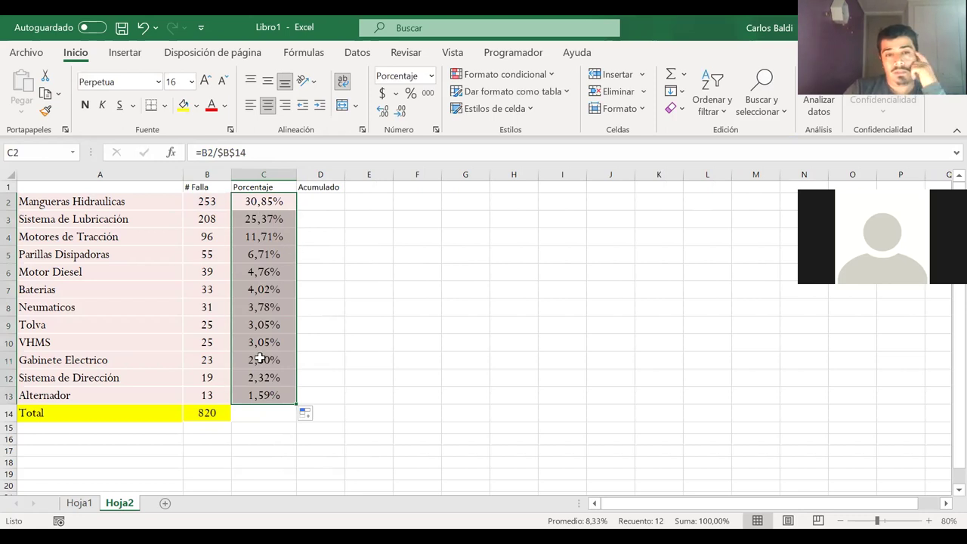
# Enter the formula =SUMA(C2:C13) in C14 to total the percentages
pyautogui.click(254, 413)
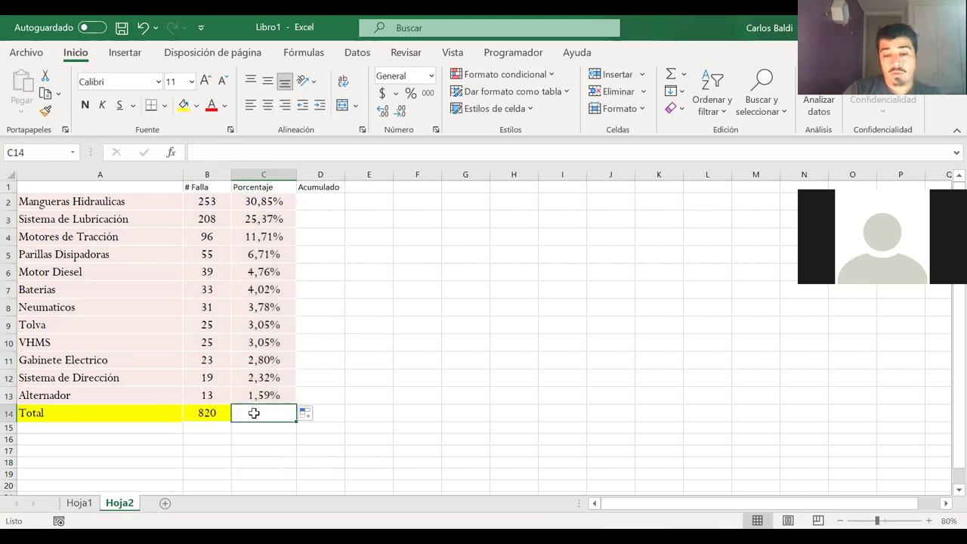
pyautogui.write('=')
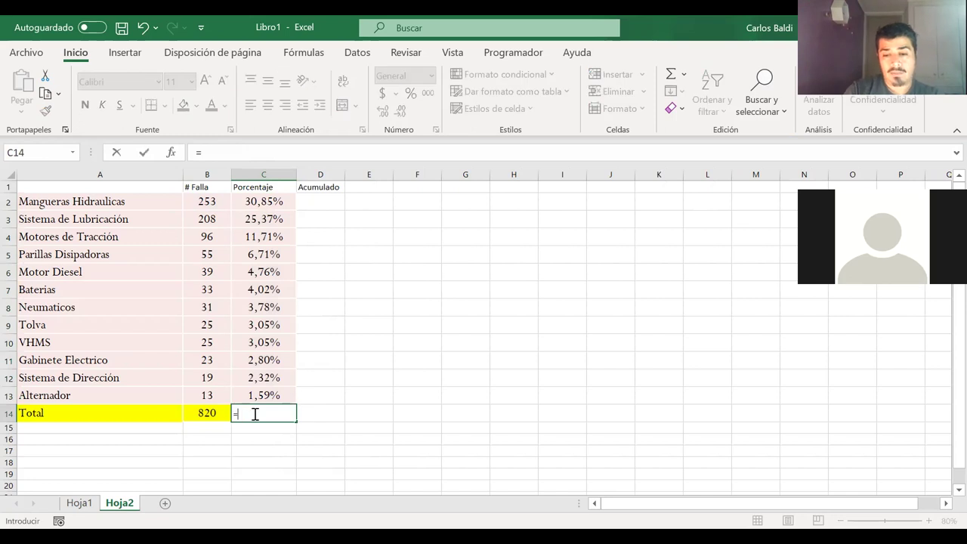
pyautogui.write('suma(')
pyautogui.click(240, 202)
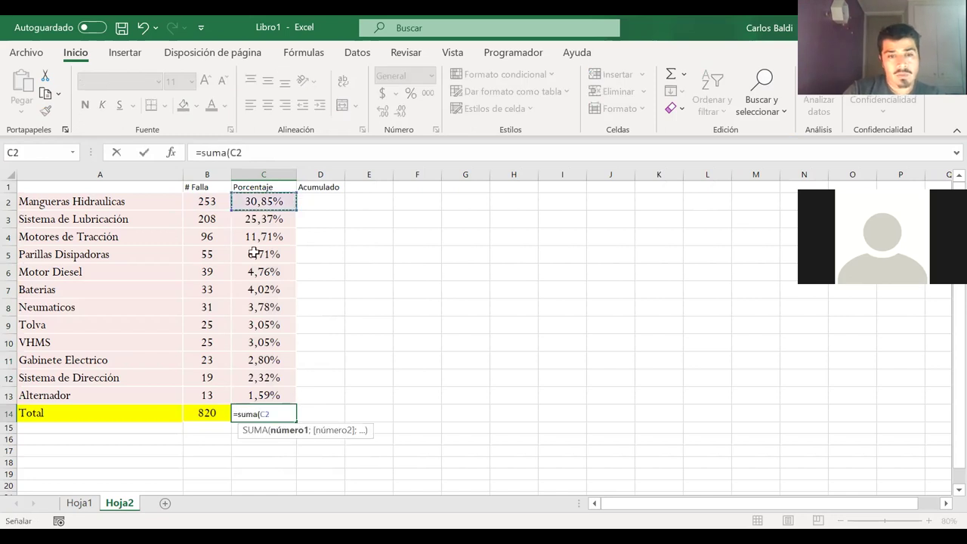
pyautogui.keyDown('shift'); pyautogui.click(260, 394); pyautogui.keyUp('shift')
pyautogui.write(')')
pyautogui.press('Return')
pyautogui.click(286, 413)
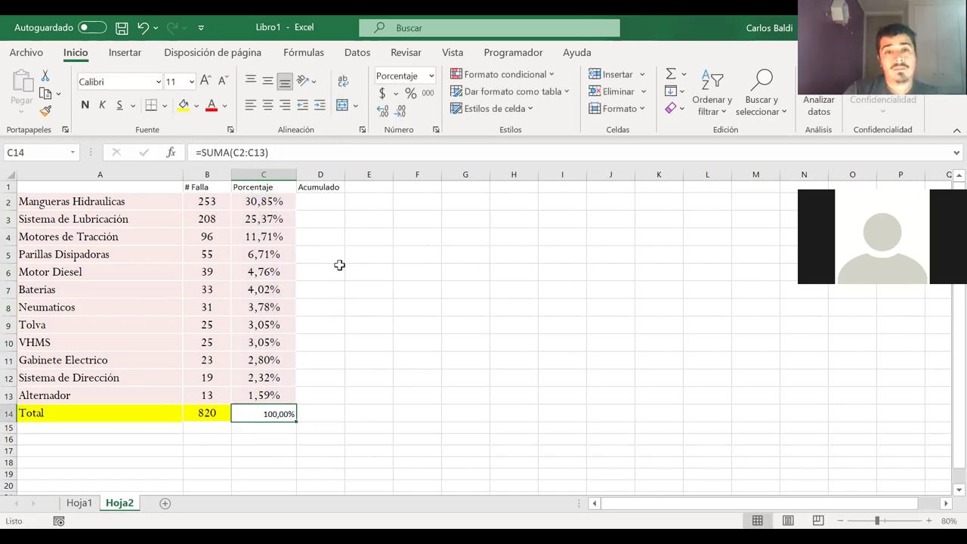
# Enter the formula =C2 in D2 as the first cumulative value and copy C2's formatting onto it
pyautogui.click(339, 204)
pyautogui.write('=')
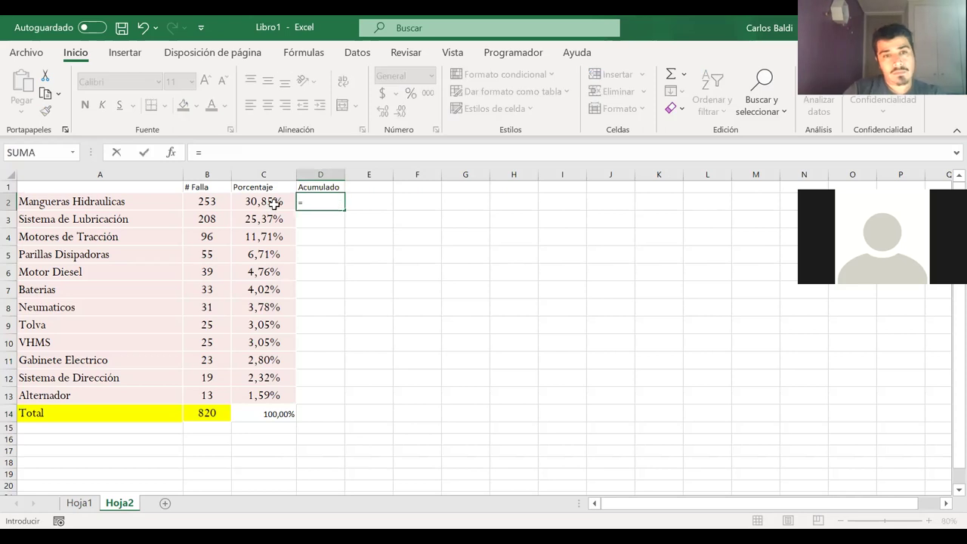
pyautogui.click(261, 203)
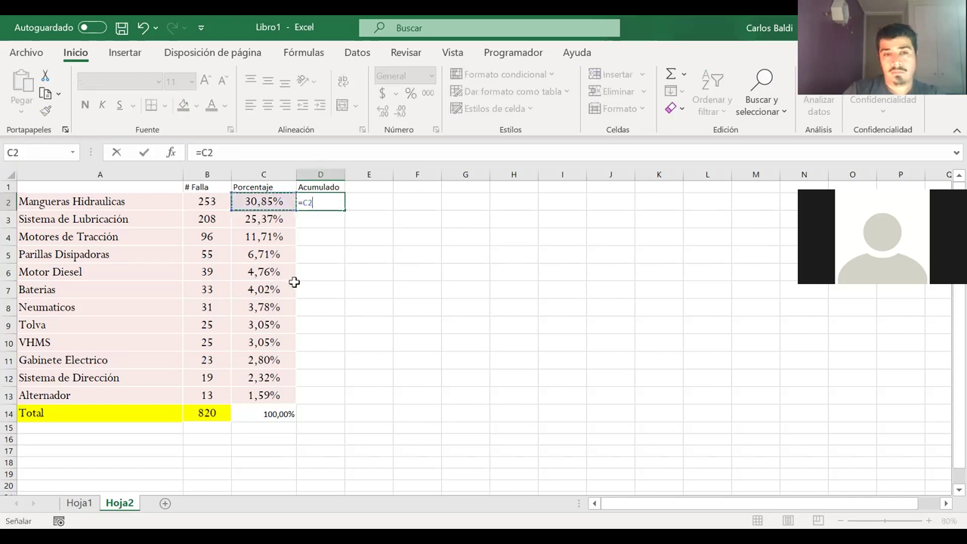
pyautogui.press('Return')
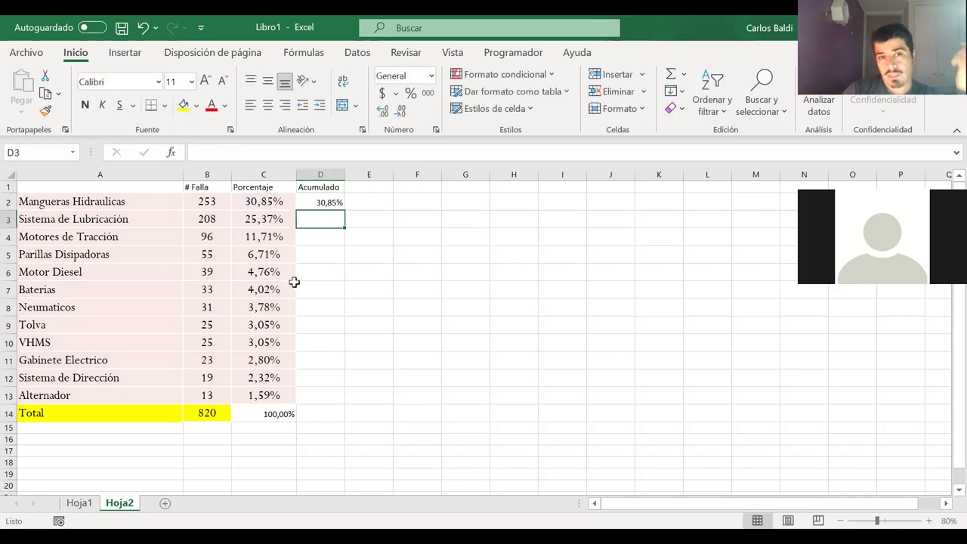
pyautogui.click(272, 201)
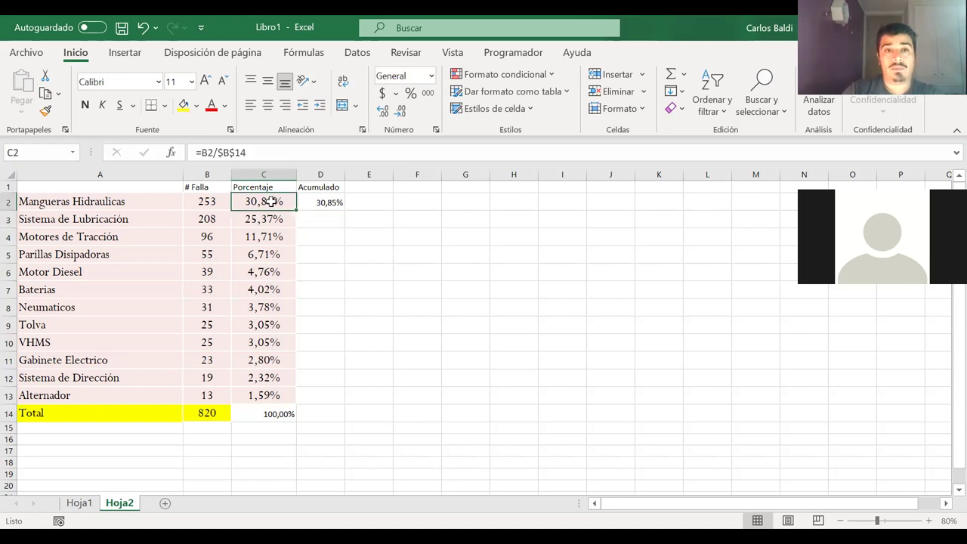
pyautogui.click(45, 110)
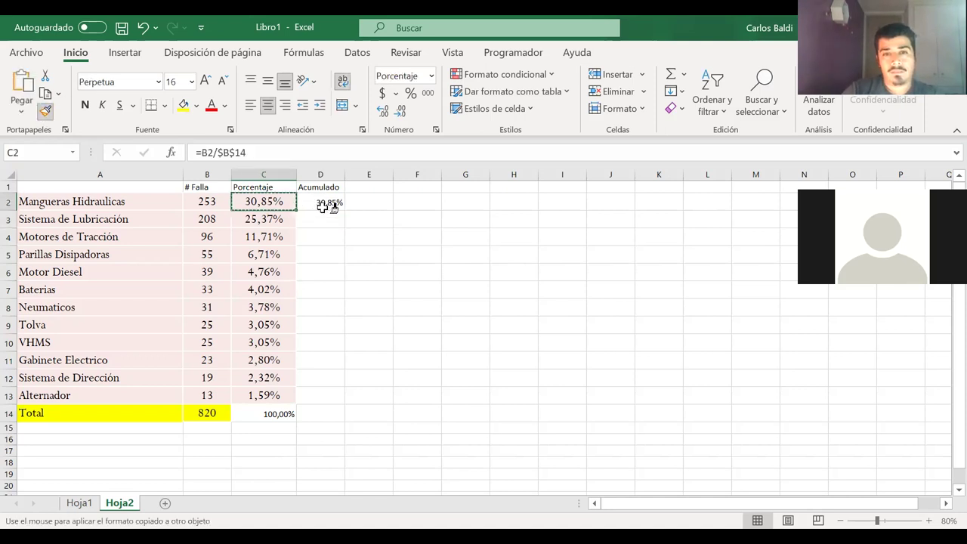
pyautogui.click(320, 202)
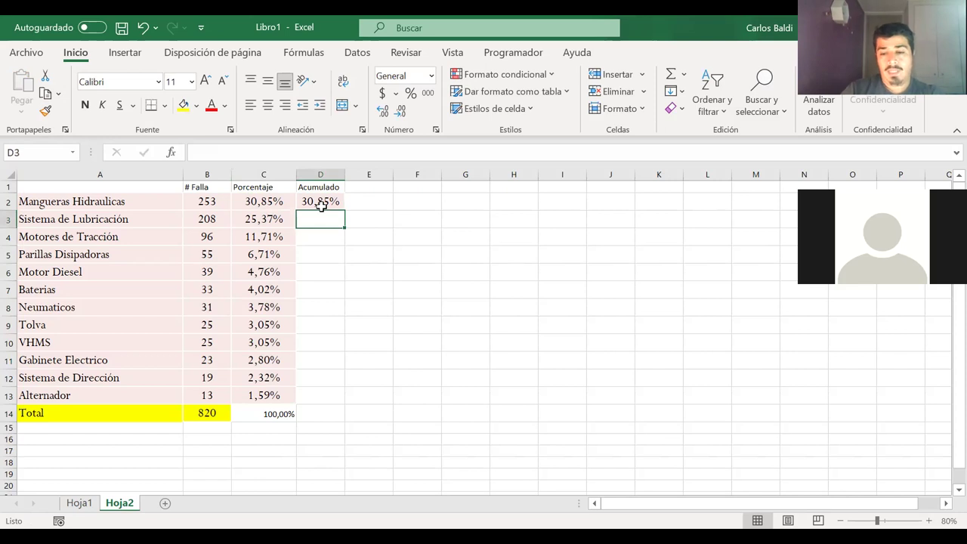
# Enter the formula =D2+C3 in D3 to add the second component's percentage to the running total
pyautogui.write('=')
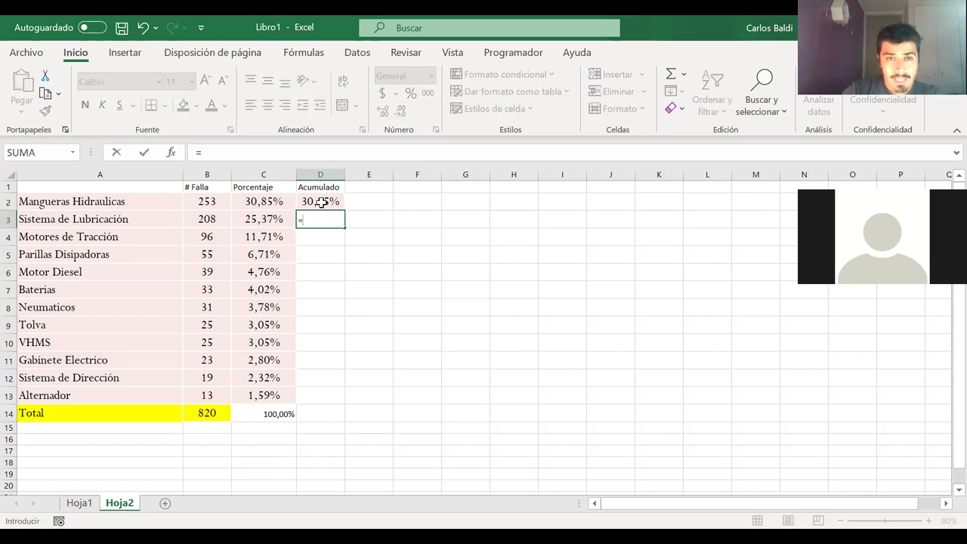
pyautogui.click(321, 203)
pyautogui.write('+')
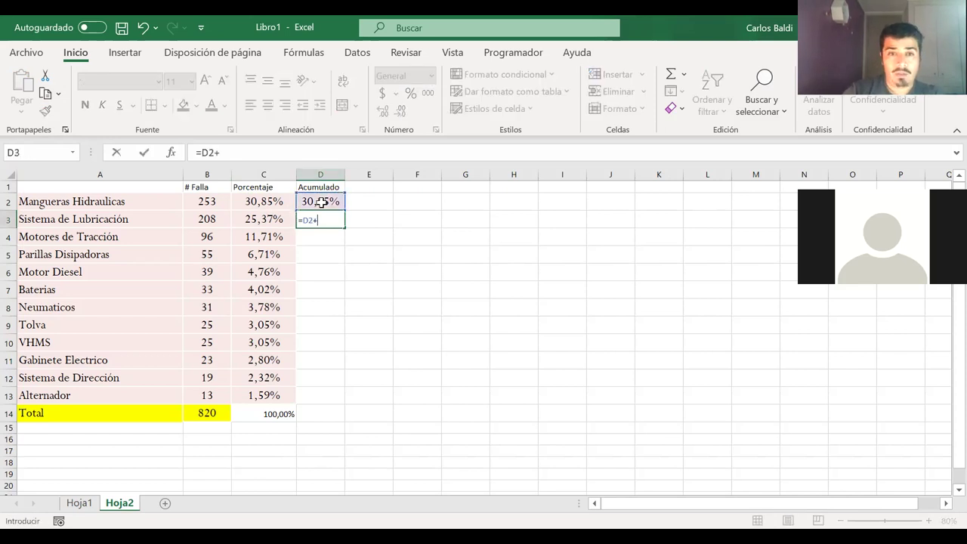
pyautogui.click(271, 220)
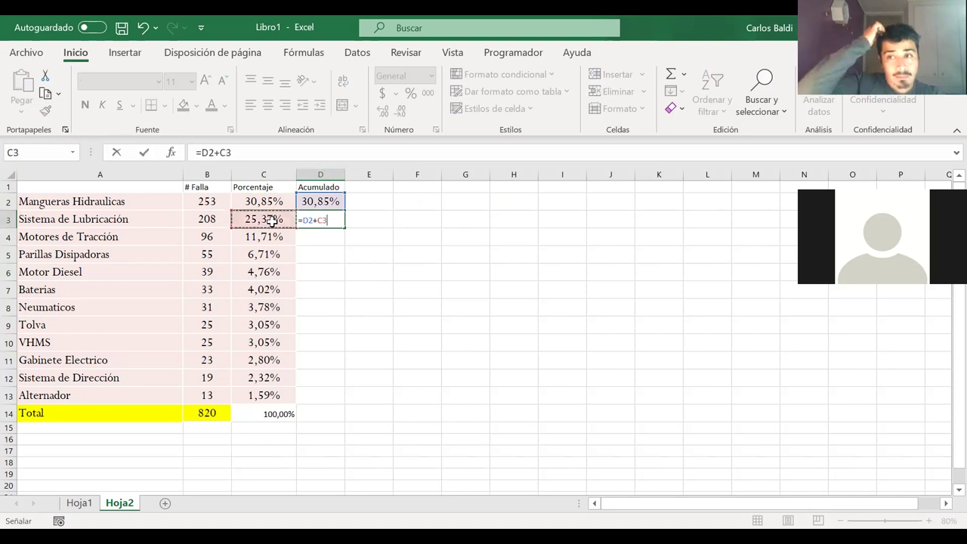
pyautogui.press('Return')
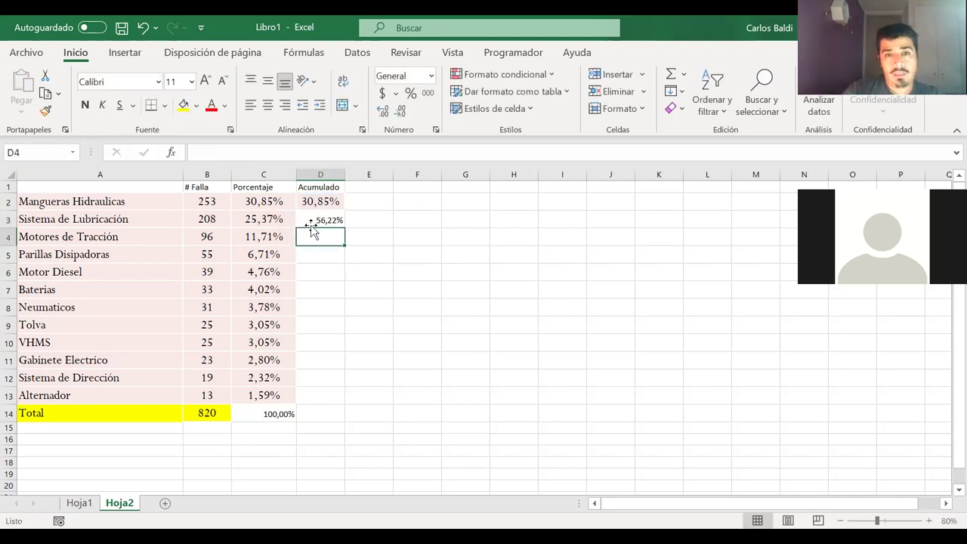
# Copy D2's formatting onto D3 and fill the cumulative formula down through D13
pyautogui.click(325, 220)
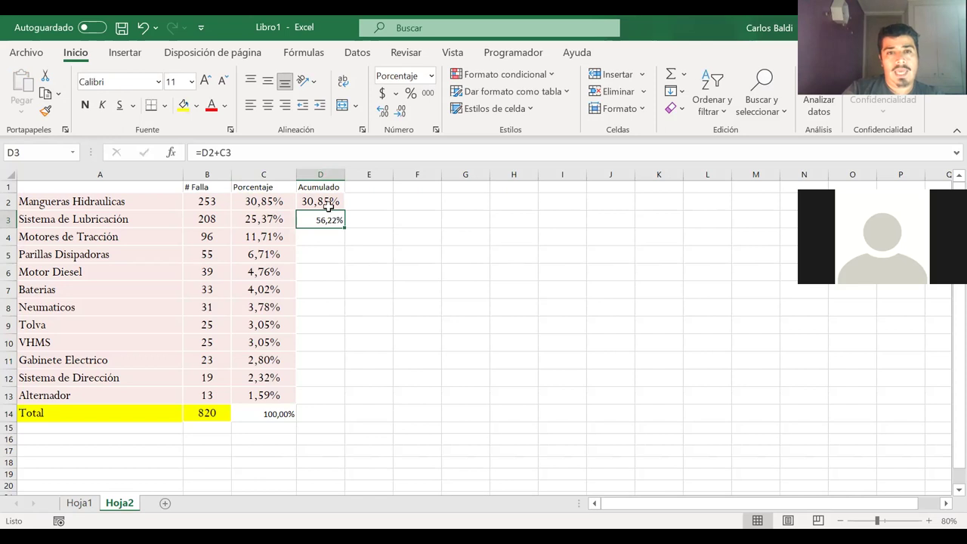
pyautogui.click(321, 201)
pyautogui.click(45, 111)
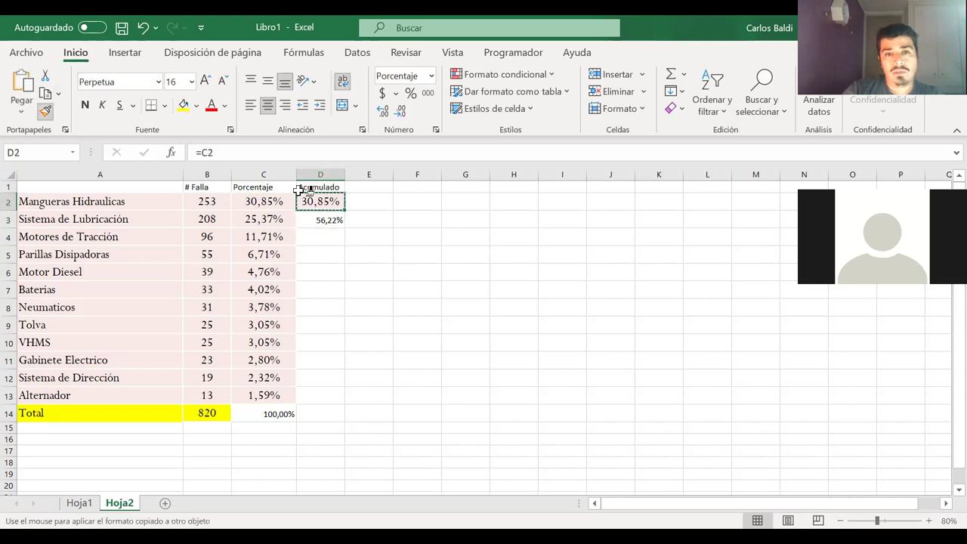
pyautogui.click(324, 219)
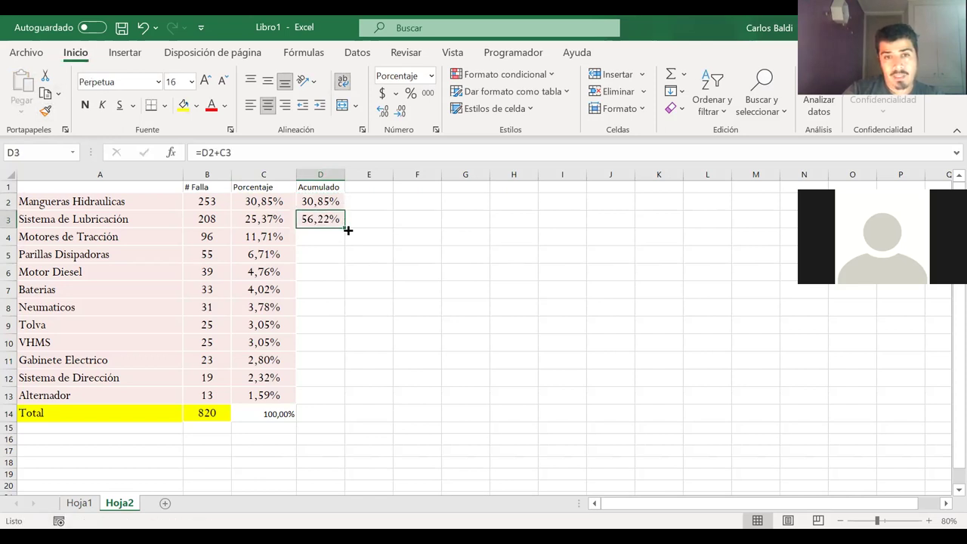
pyautogui.doubleClick(346, 228)
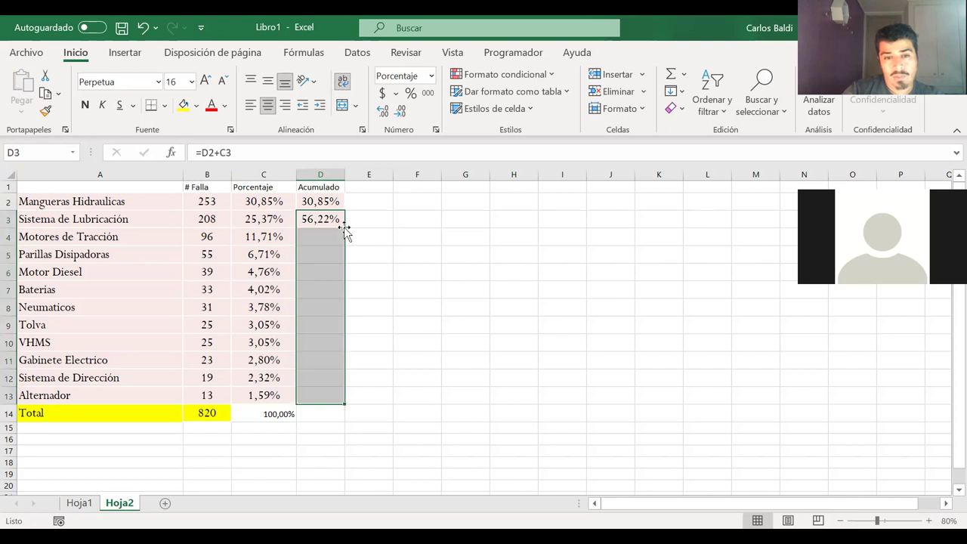
pyautogui.click(505, 392)
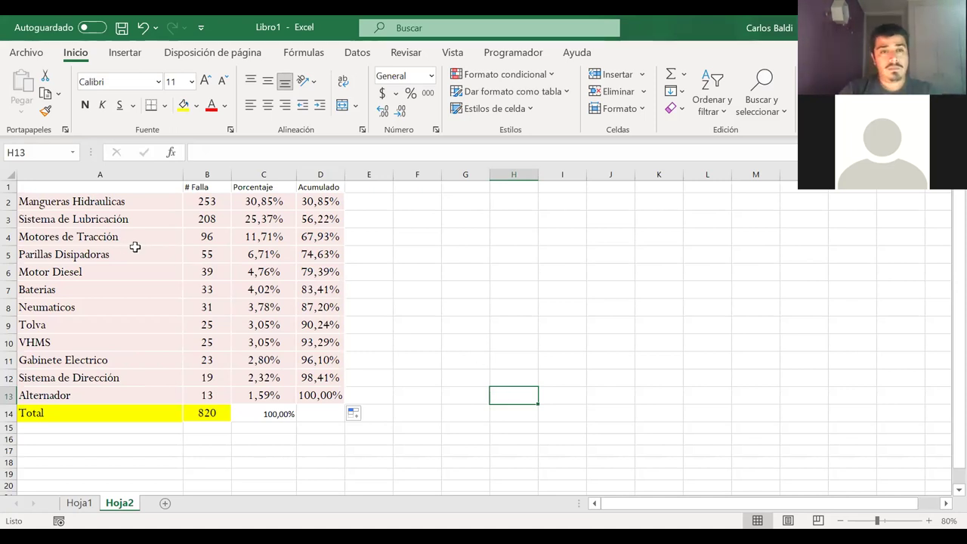
# Insert a 2-D clustered column chart from the component names and failure counts in A2:B13
pyautogui.moveTo(134, 201); pyautogui.dragTo(209, 391)
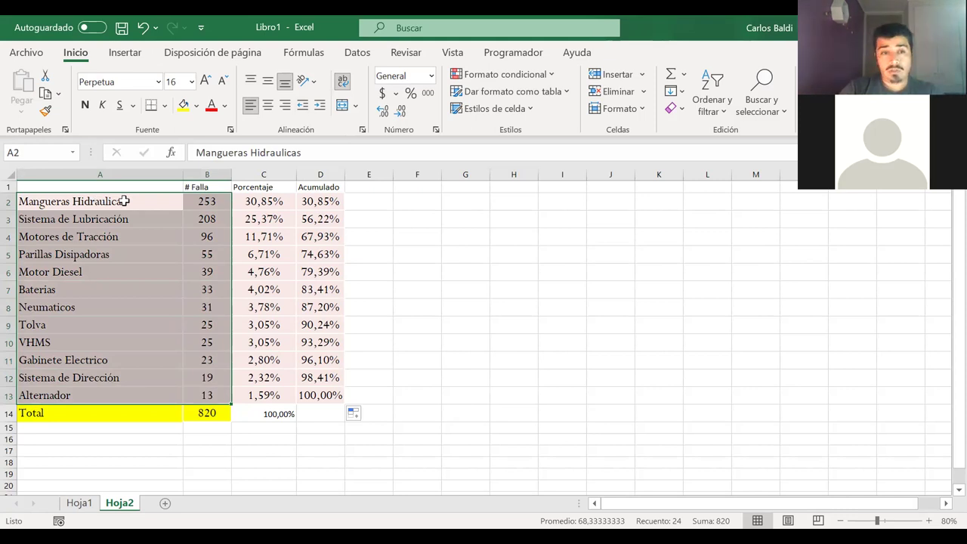
pyautogui.click(101, 201)
pyautogui.moveTo(100, 201); pyautogui.dragTo(218, 400)
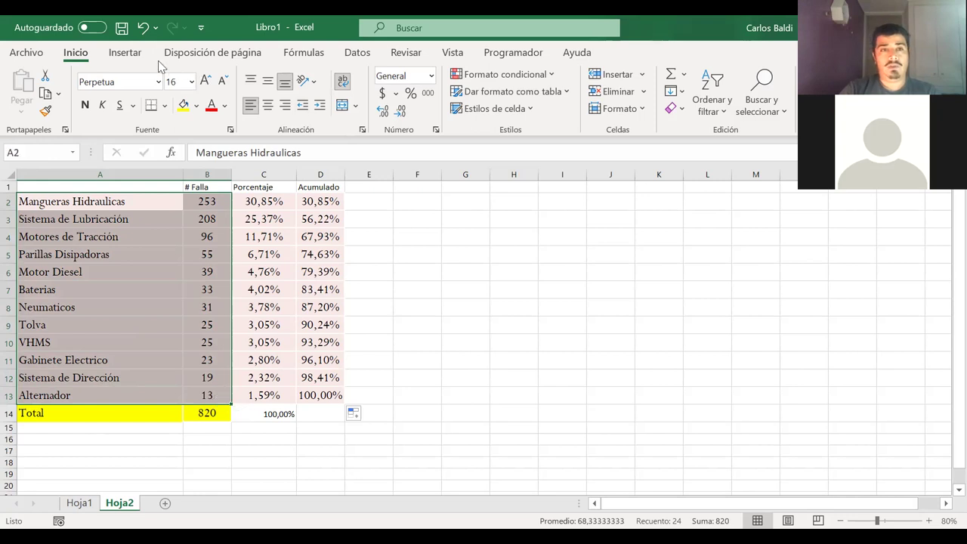
pyautogui.click(126, 53)
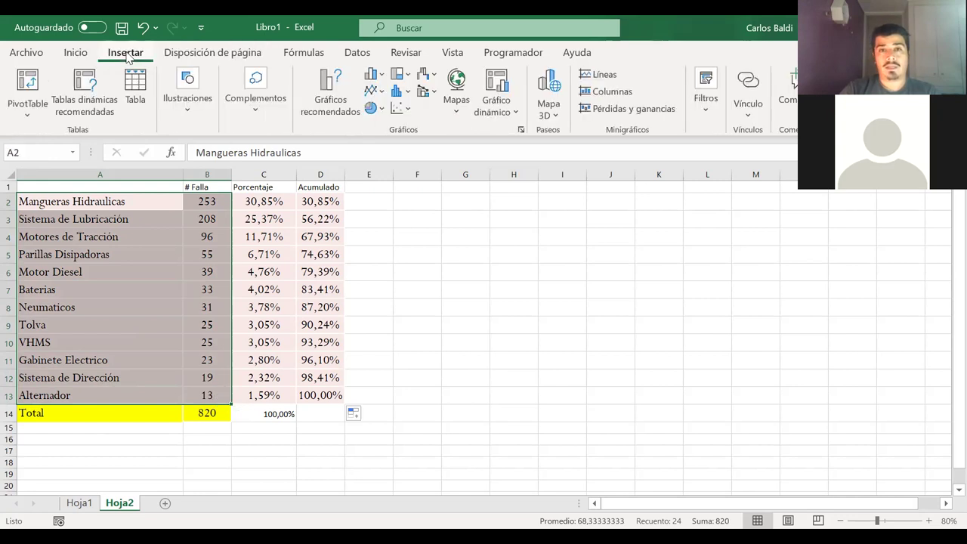
pyautogui.click(385, 75)
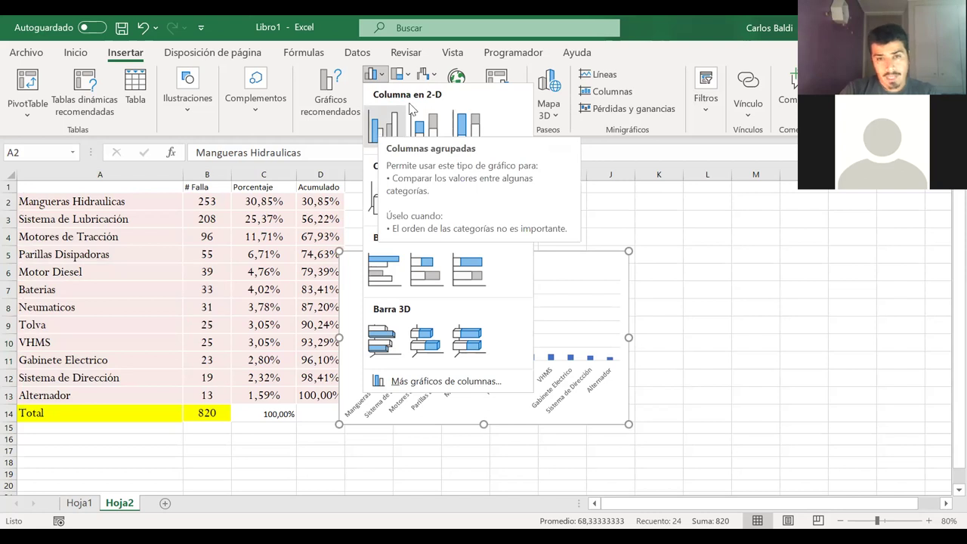
pyautogui.click(406, 113)
# Place the column chart beside the table, enlarged to span about F2:N16, and delete its title
pyautogui.moveTo(436, 255); pyautogui.dragTo(484, 186)
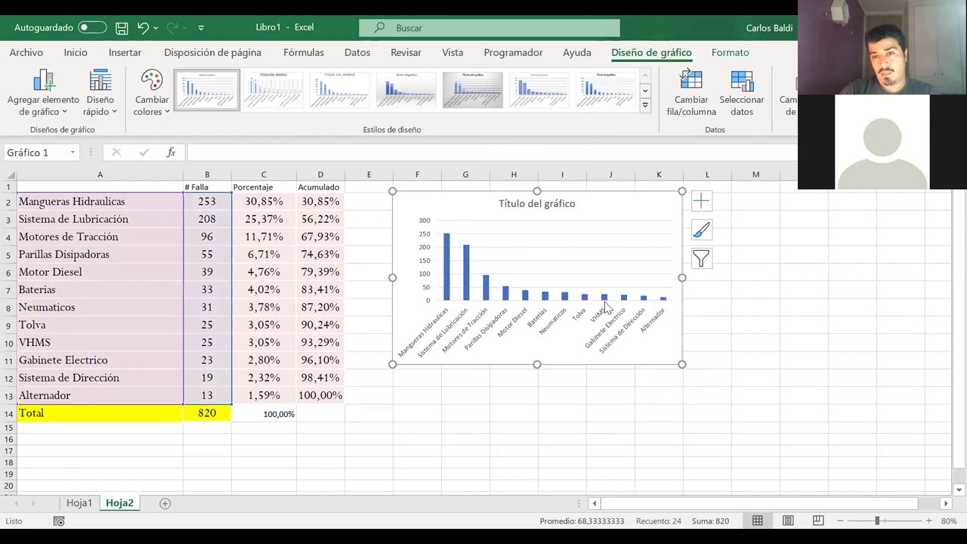
pyautogui.moveTo(682, 364); pyautogui.dragTo(821, 440)
pyautogui.click(631, 206)
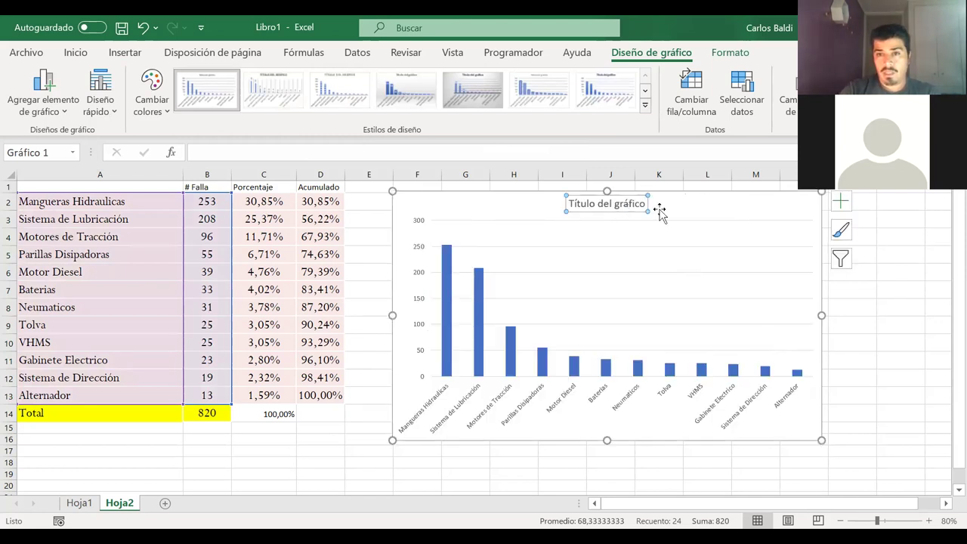
pyautogui.press('Delete')
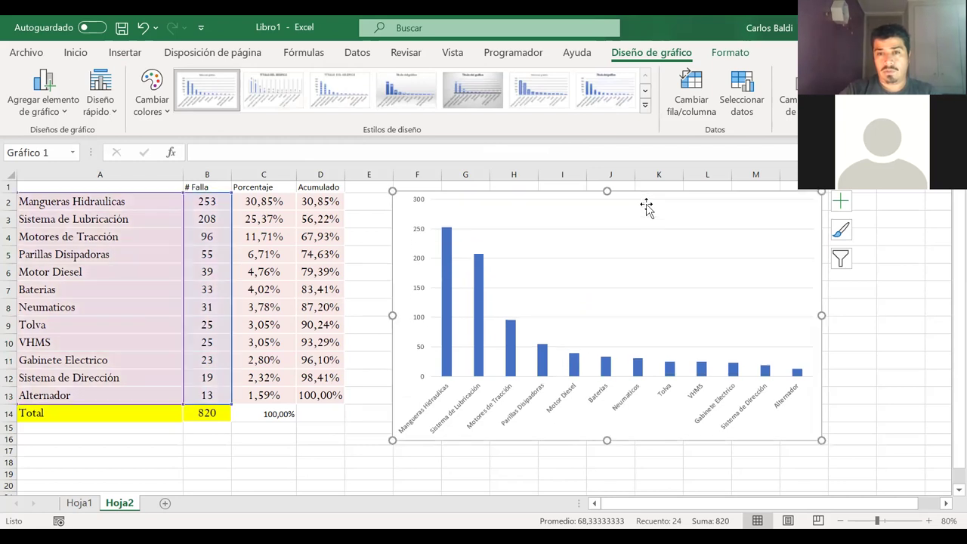
pyautogui.click(366, 323)
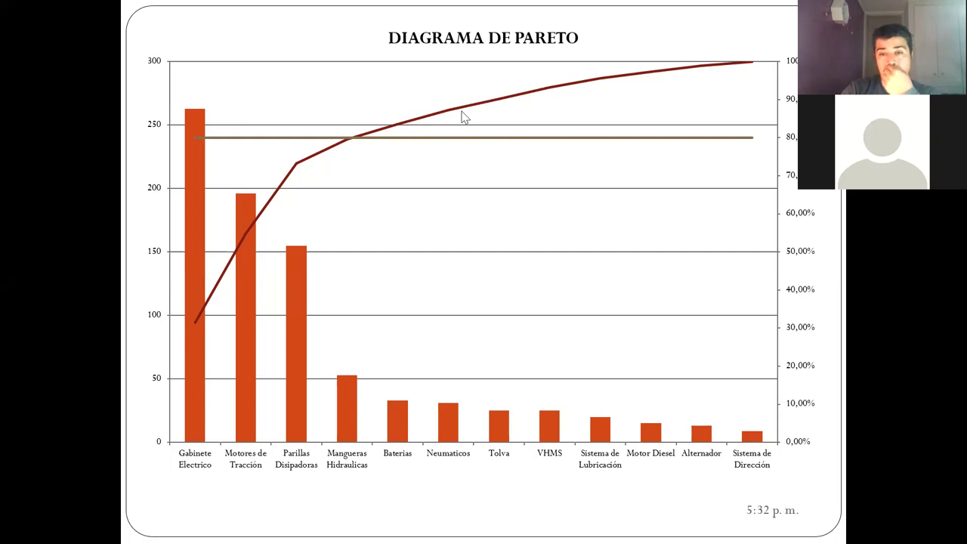
# Switch back to the Excel workbook and add a new series to the column chart, named from the Acumulado header in D1
pyautogui.hotkey('alt', 'Tab')
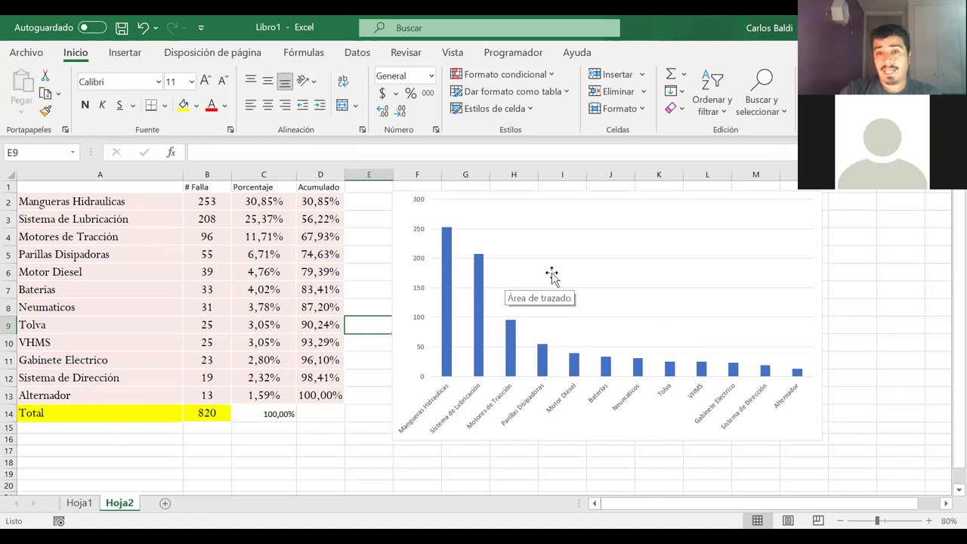
pyautogui.click(593, 266)
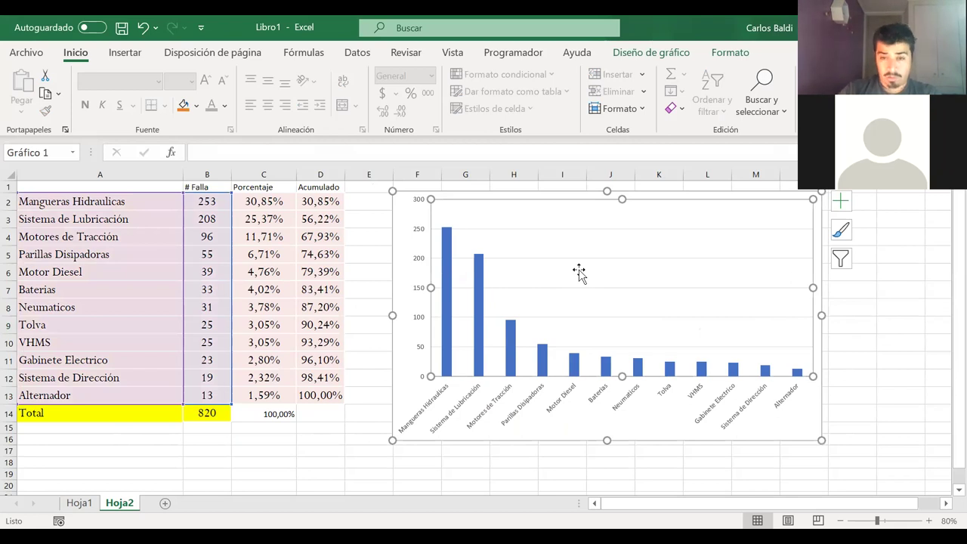
pyautogui.rightClick(579, 272)
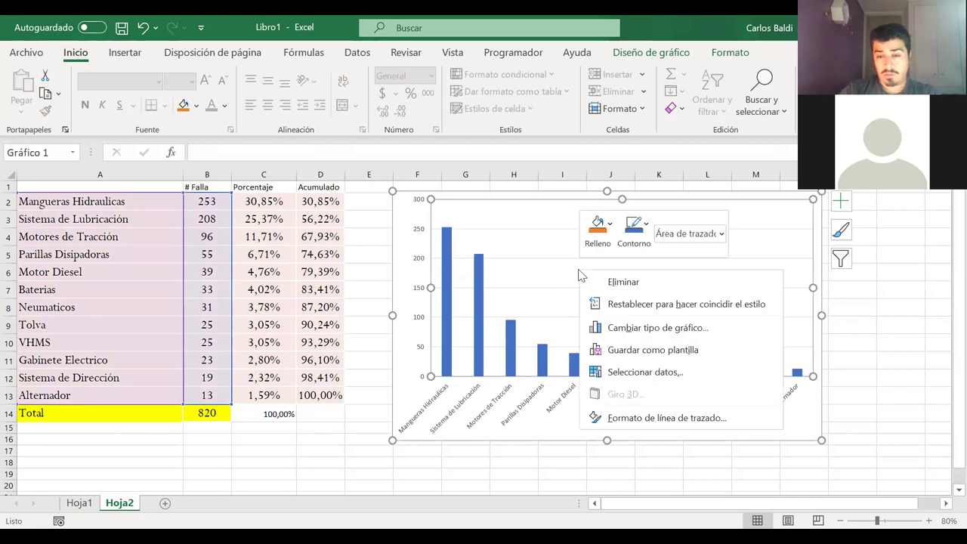
pyautogui.click(624, 373)
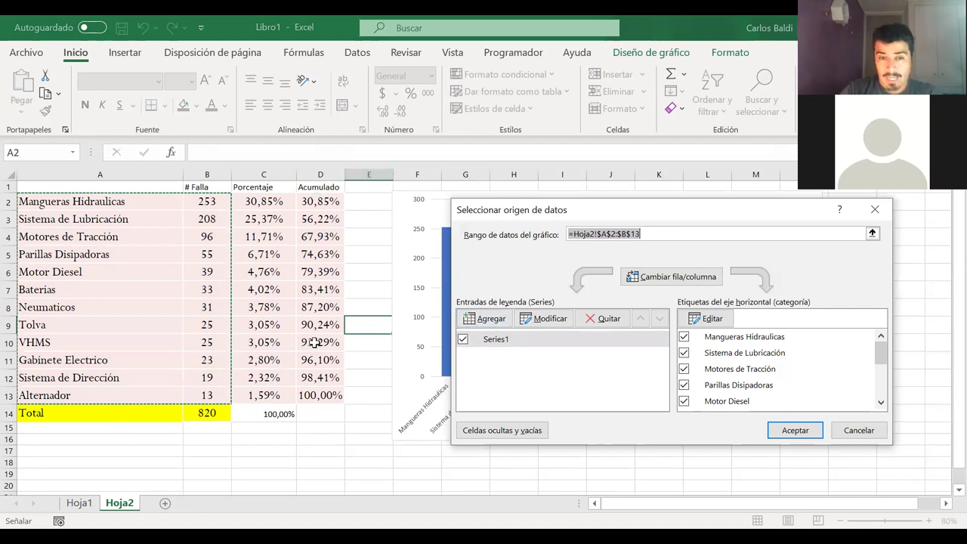
pyautogui.click(491, 318)
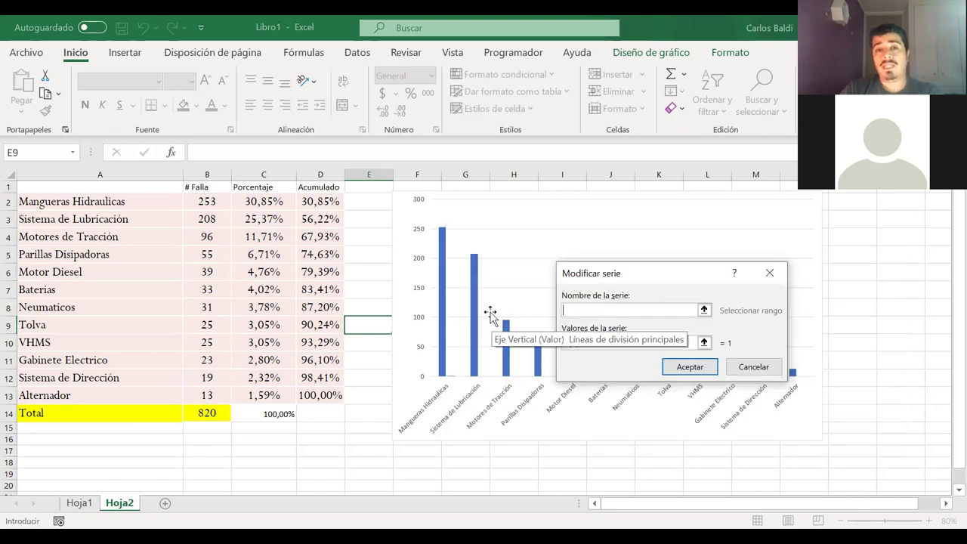
pyautogui.click(335, 187)
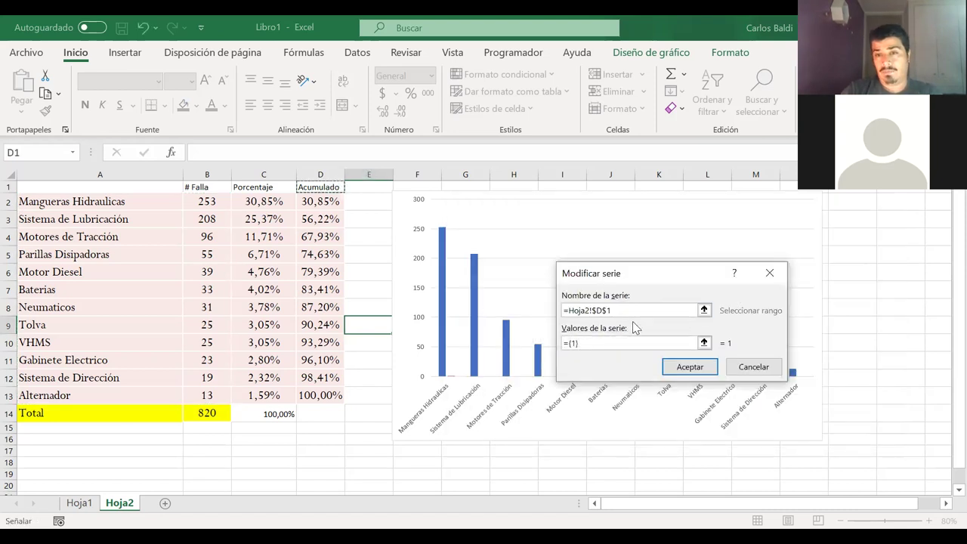
# Set the Acumulado series values to D2:D13 and accept the chart's updated data source
pyautogui.click(596, 341)
pyautogui.press('BackSpace')
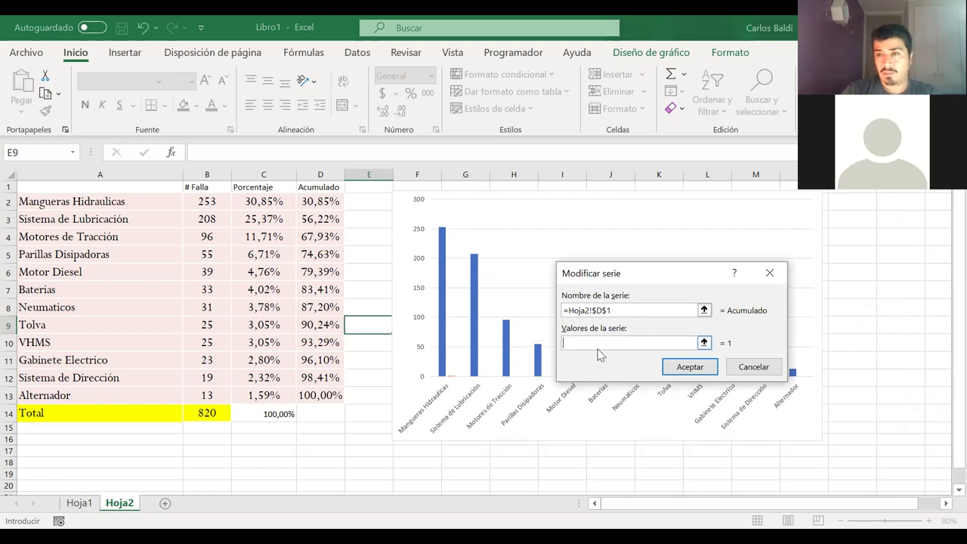
pyautogui.click(331, 201)
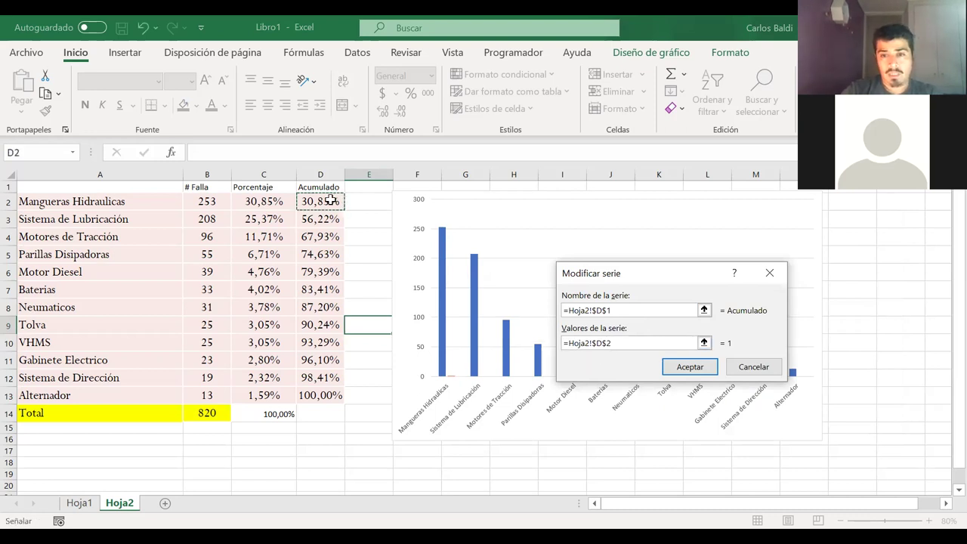
pyautogui.keyDown('shift'); pyautogui.click(321, 394); pyautogui.keyUp('shift')
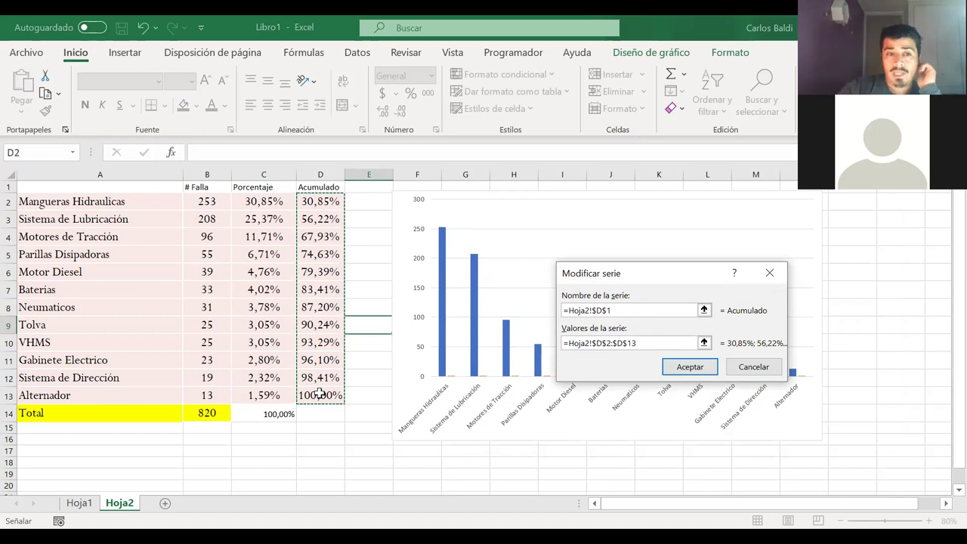
pyautogui.click(680, 376)
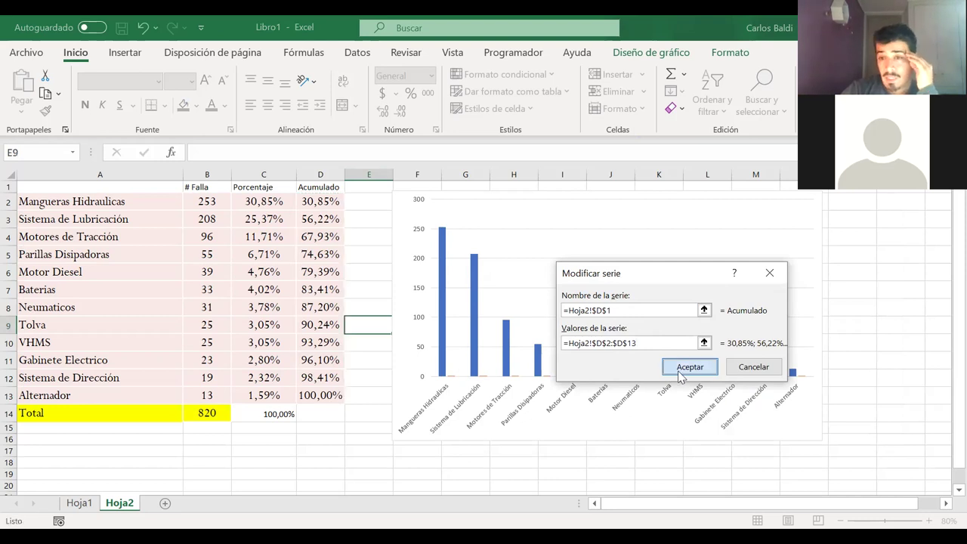
pyautogui.click(797, 430)
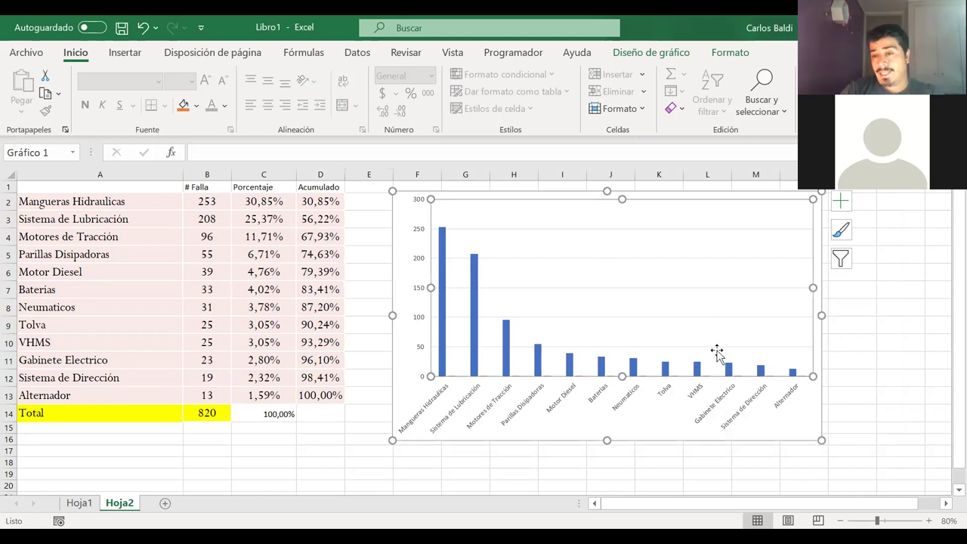
# Stretch the chart's lower edge down to about row 19
pyautogui.click(602, 437)
pyautogui.moveTo(606, 472); pyautogui.dragTo(606, 476)
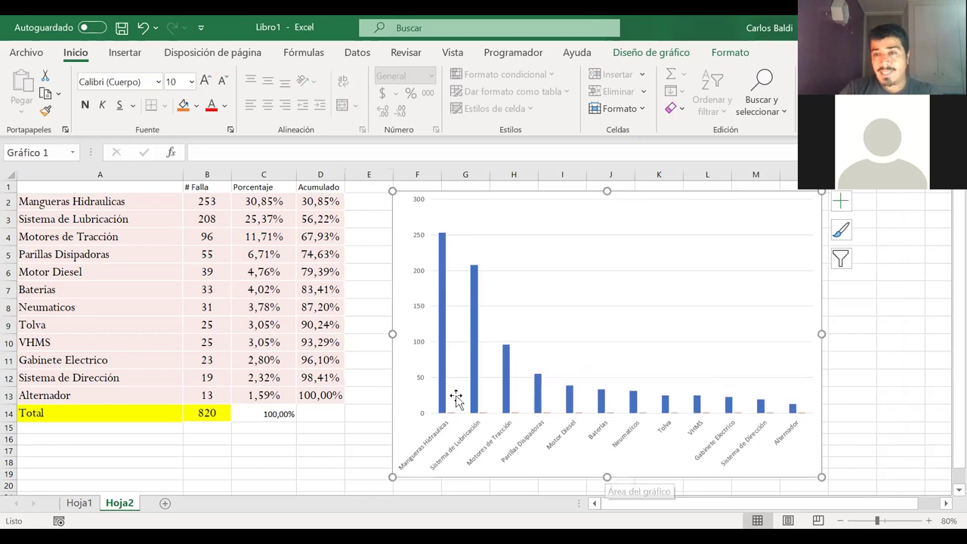
# Widen the chart slightly toward the table and change the Acumulado series to a line plotted on the secondary axis
pyautogui.moveTo(392, 333); pyautogui.dragTo(370, 334)
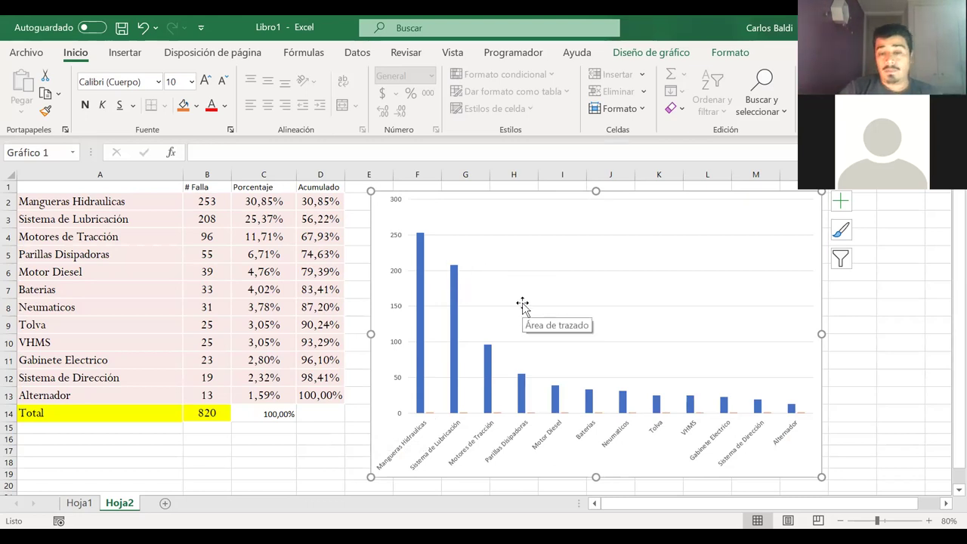
pyautogui.click(454, 322)
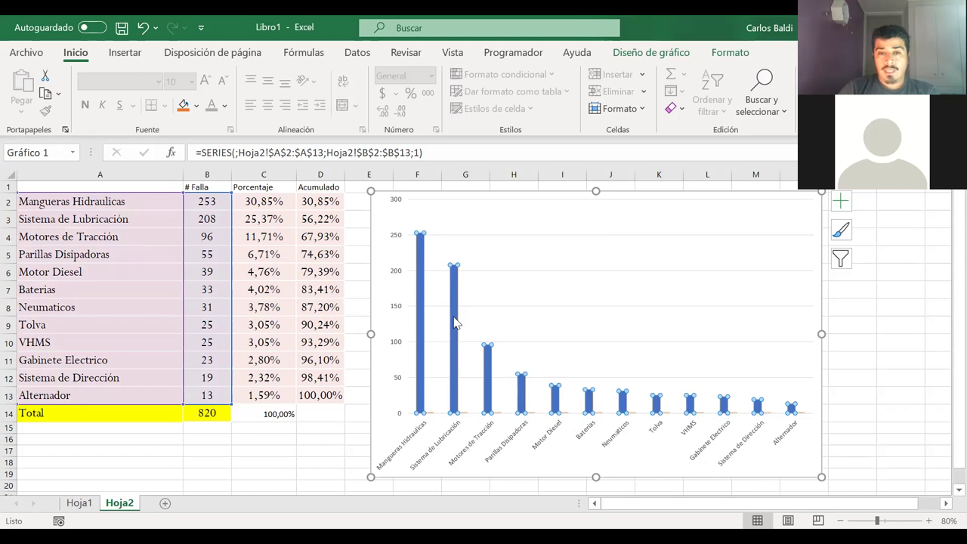
pyautogui.rightClick(454, 323)
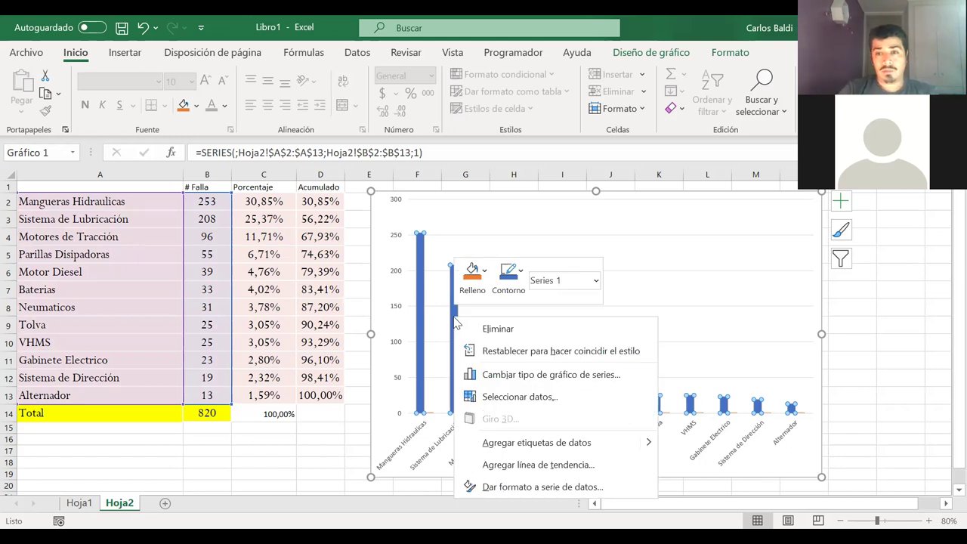
pyautogui.click(522, 378)
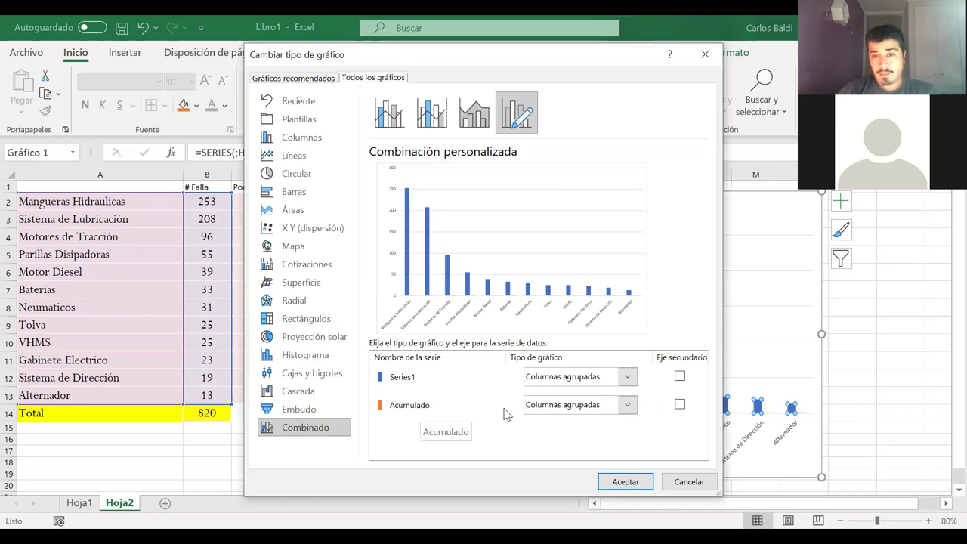
pyautogui.click(679, 405)
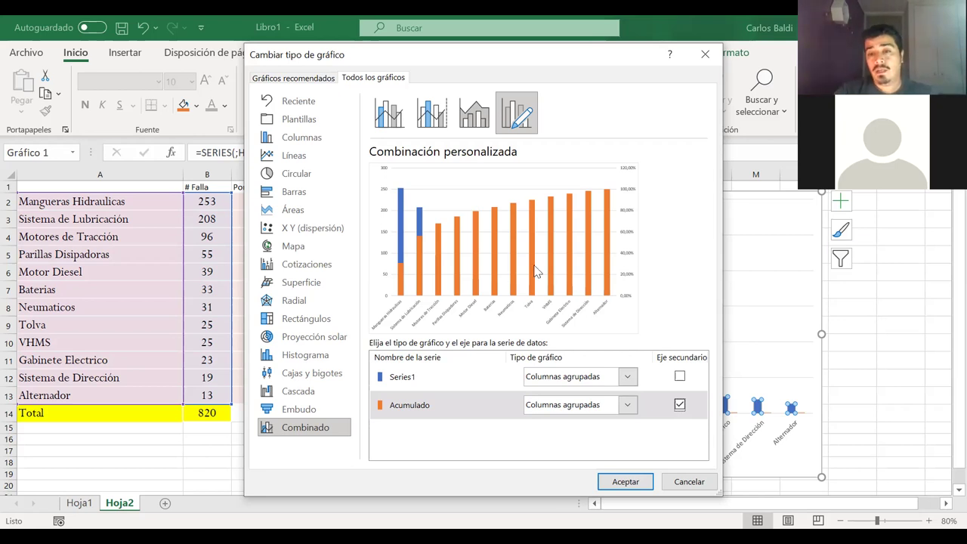
pyautogui.click(628, 408)
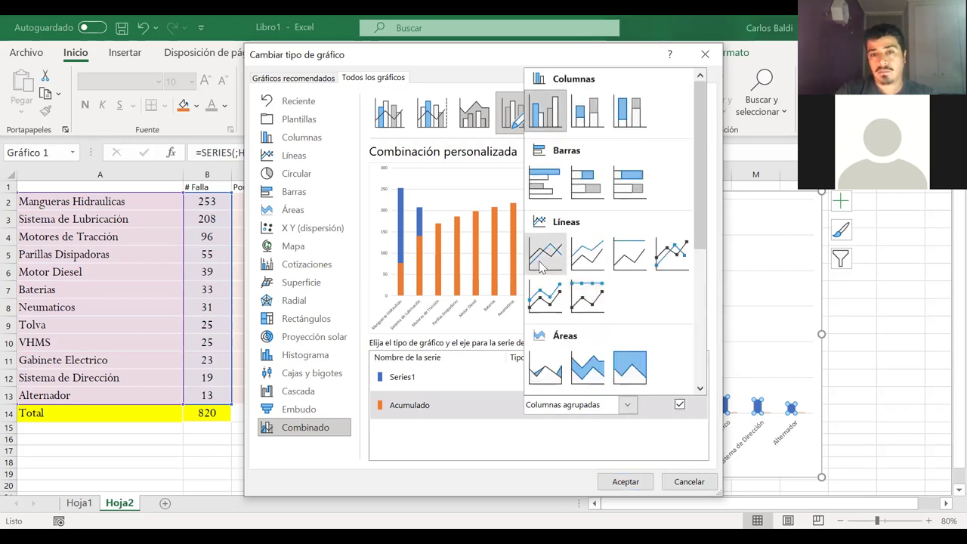
pyautogui.click(541, 264)
pyautogui.click(621, 482)
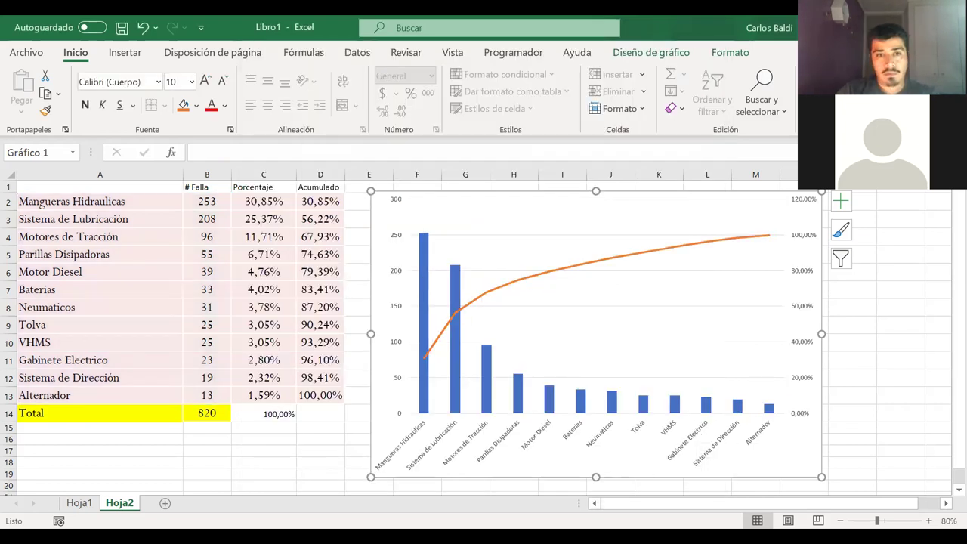
# Set the secondary axis maximum to 1, close the axis formatting options and deselect the chart
pyautogui.click(802, 241)
pyautogui.rightClick(803, 242)
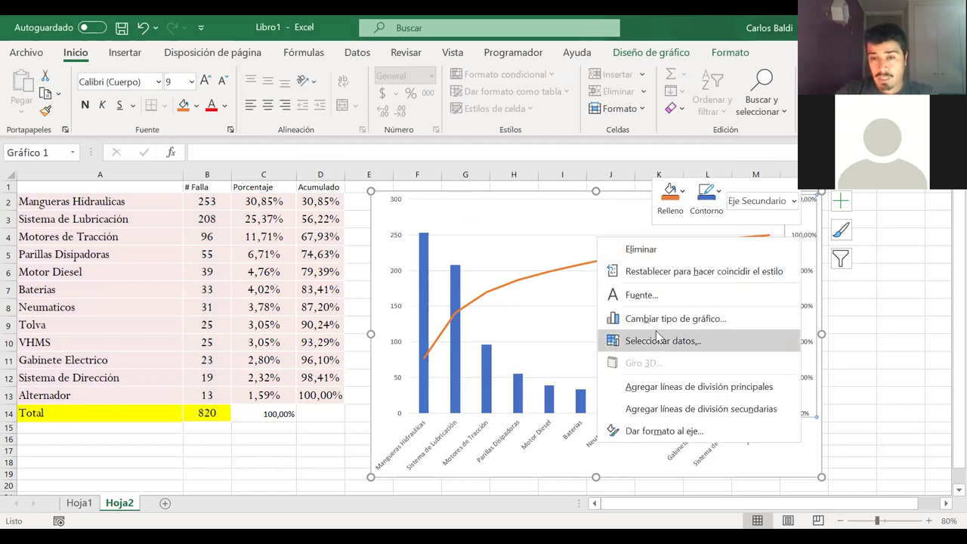
pyautogui.click(639, 432)
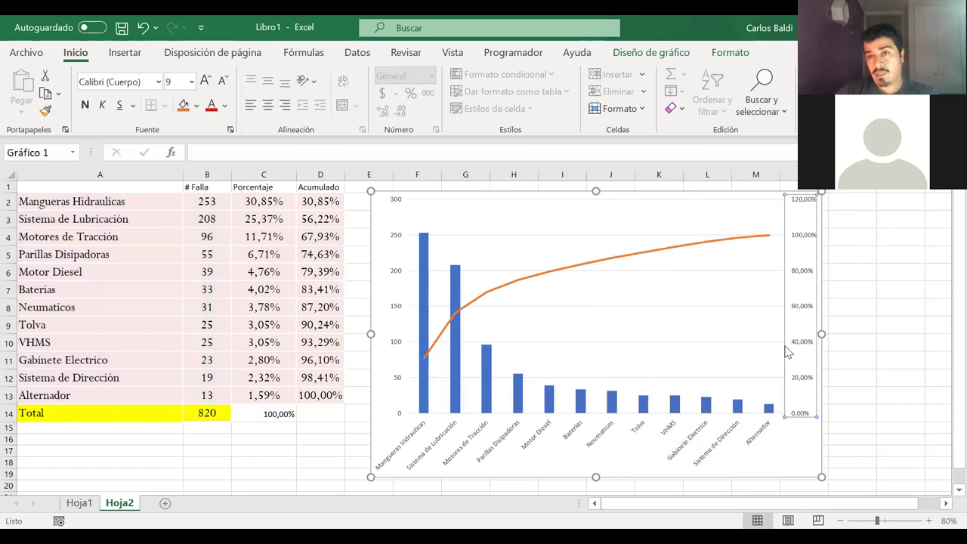
pyautogui.click(854, 328)
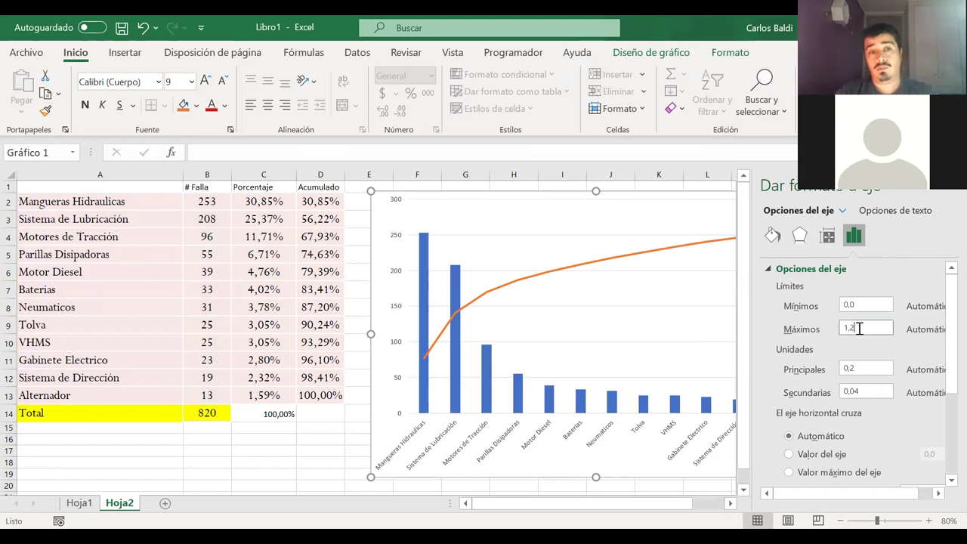
pyautogui.press('BackSpace')
pyautogui.press('BackSpace')
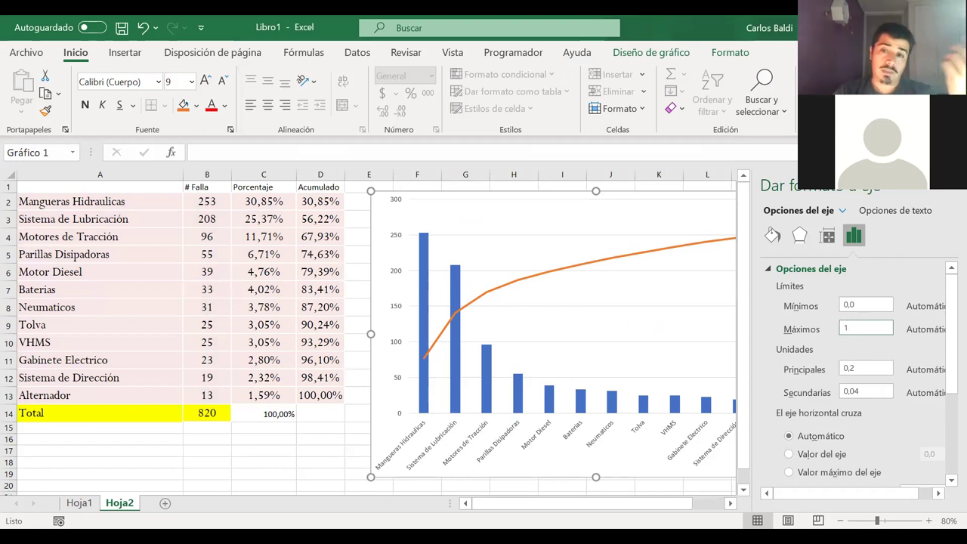
pyautogui.press('Return')
pyautogui.click(948, 192)
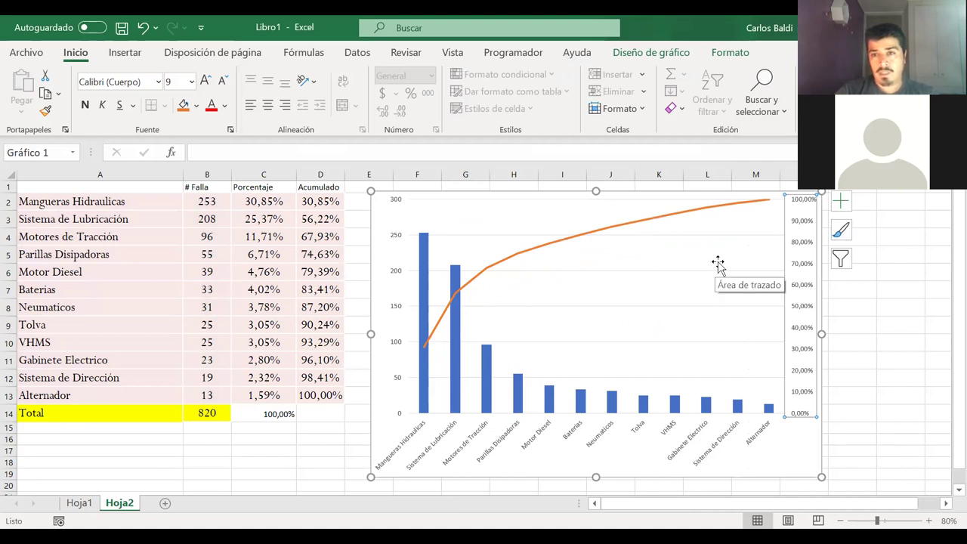
pyautogui.click(885, 285)
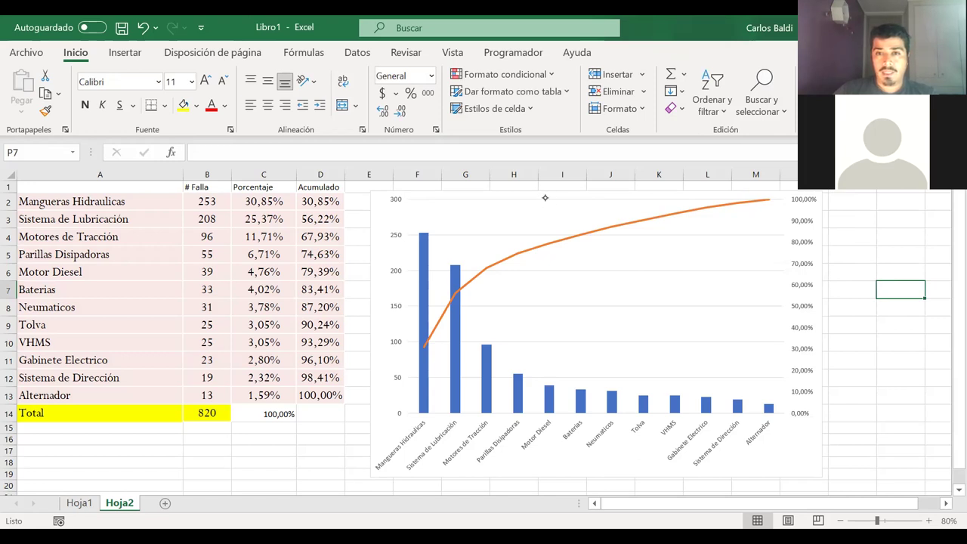
# Move the chart nearly one column to the right, clear of column E, and deselect it
pyautogui.click(493, 194)
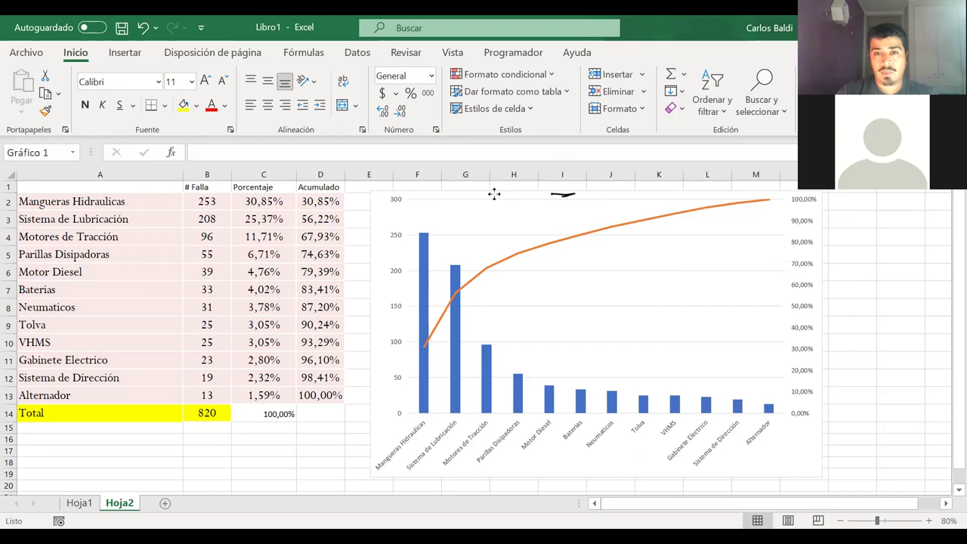
pyautogui.moveTo(524, 195); pyautogui.dragTo(563, 199)
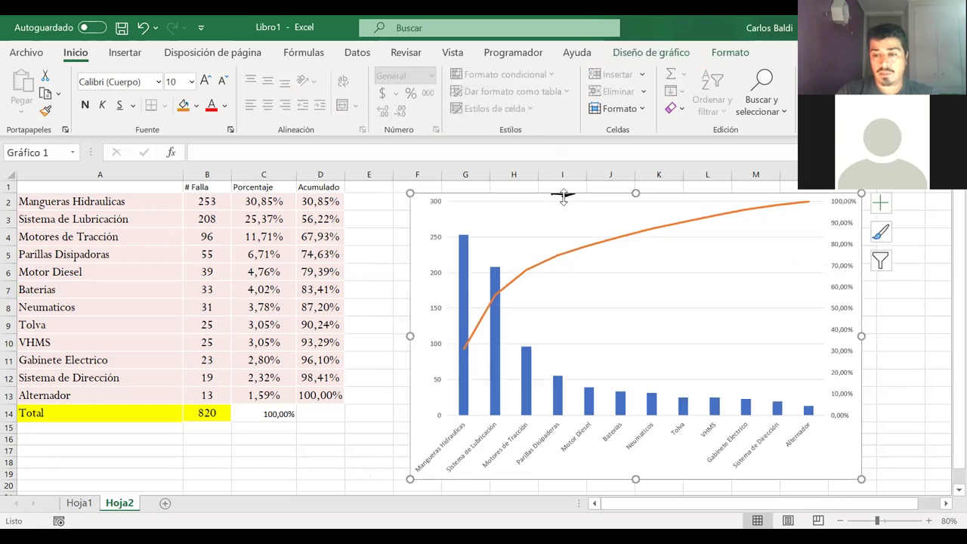
pyautogui.press('Escape')
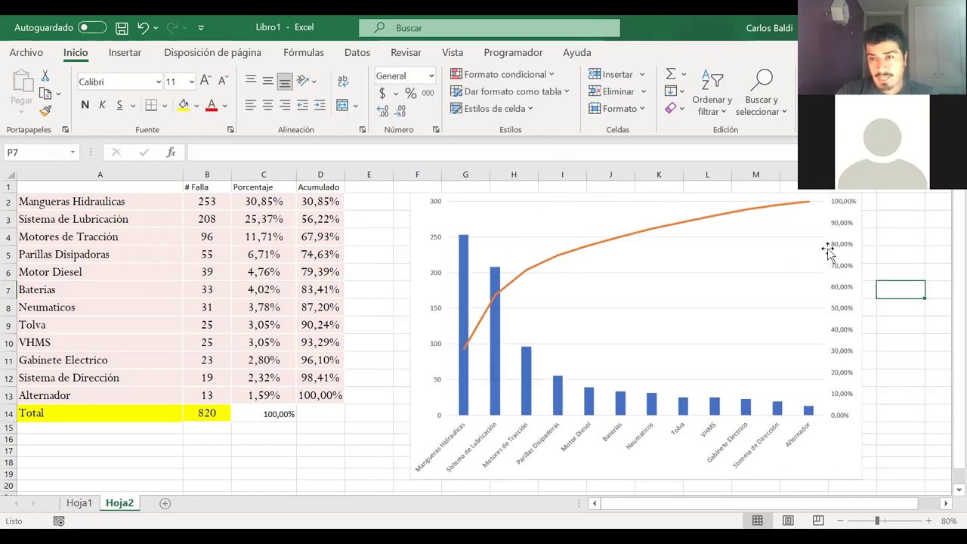
# Enter 80% in E2, formatted as a percentage with two decimals, and fill it down through E13
pyautogui.click(362, 202)
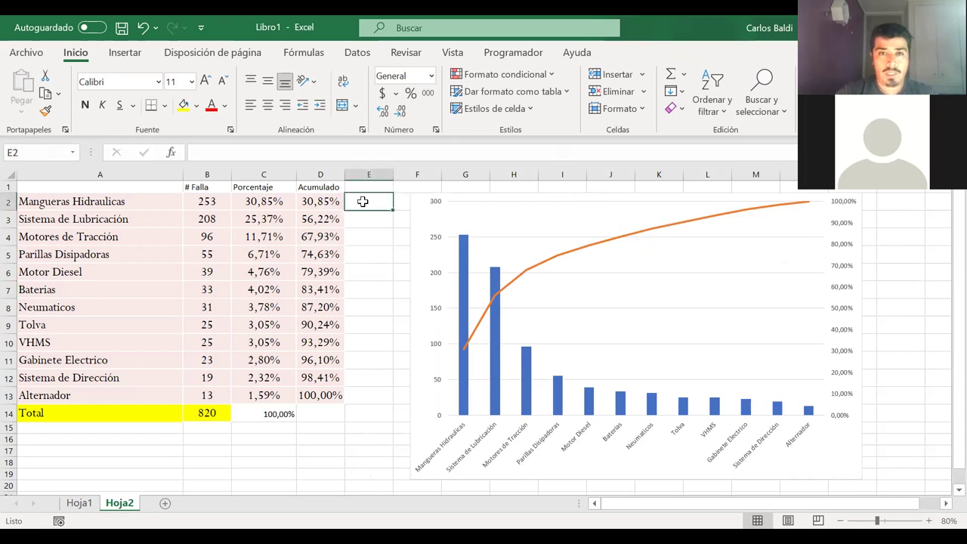
pyautogui.click(411, 93)
pyautogui.write('0,')
pyautogui.write('8')
pyautogui.press('Return')
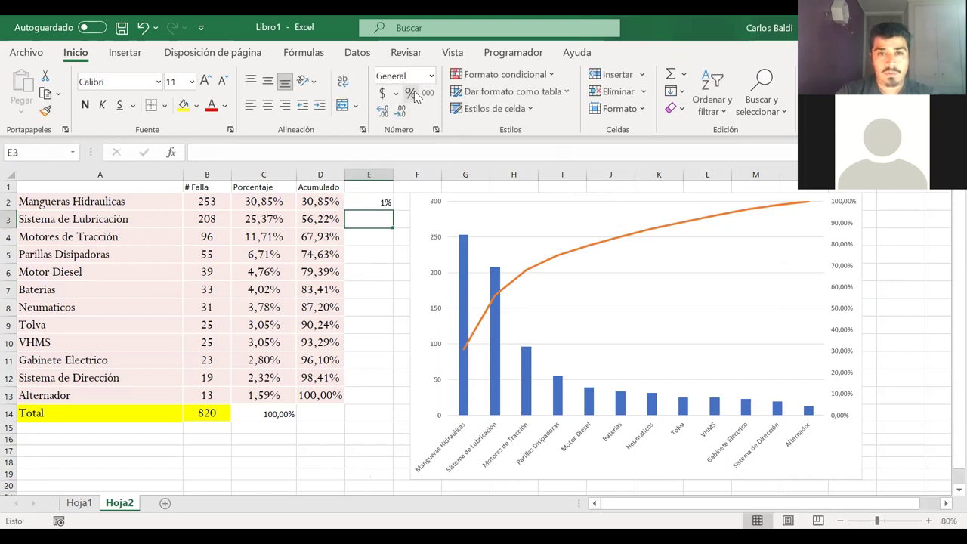
pyautogui.click(368, 200)
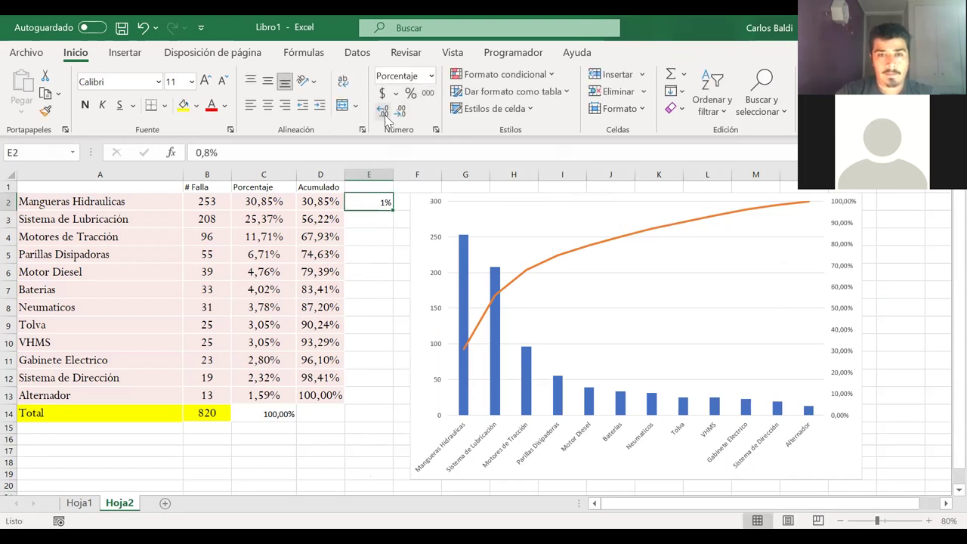
pyautogui.doubleClick(375, 204)
pyautogui.write('80')
pyautogui.press('Return')
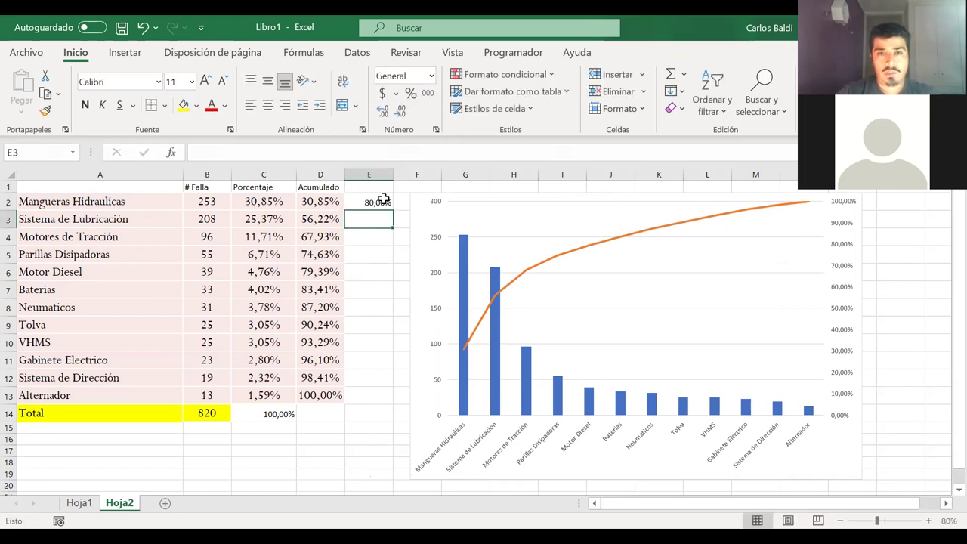
pyautogui.click(383, 202)
pyautogui.doubleClick(392, 211)
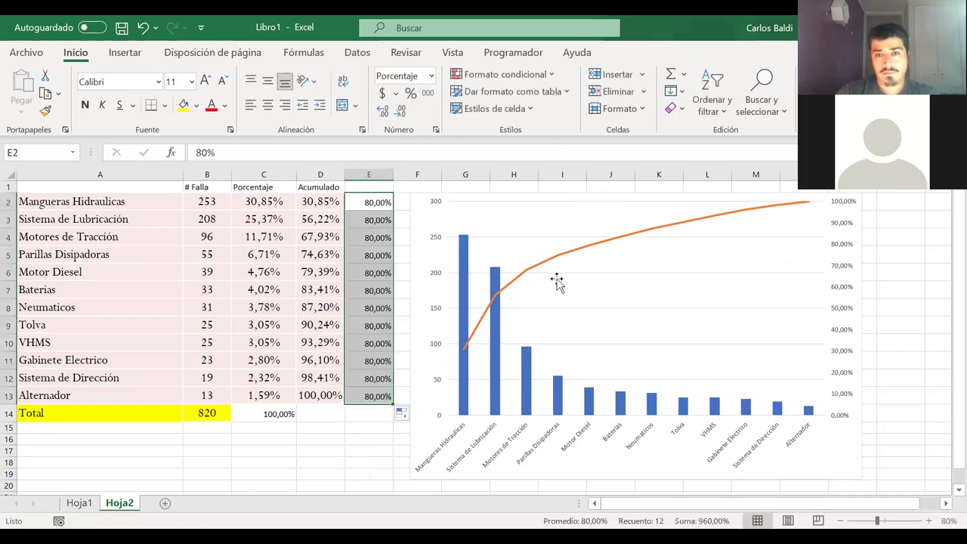
# Add a third data series to the chart and name it 20-80
pyautogui.rightClick(597, 294)
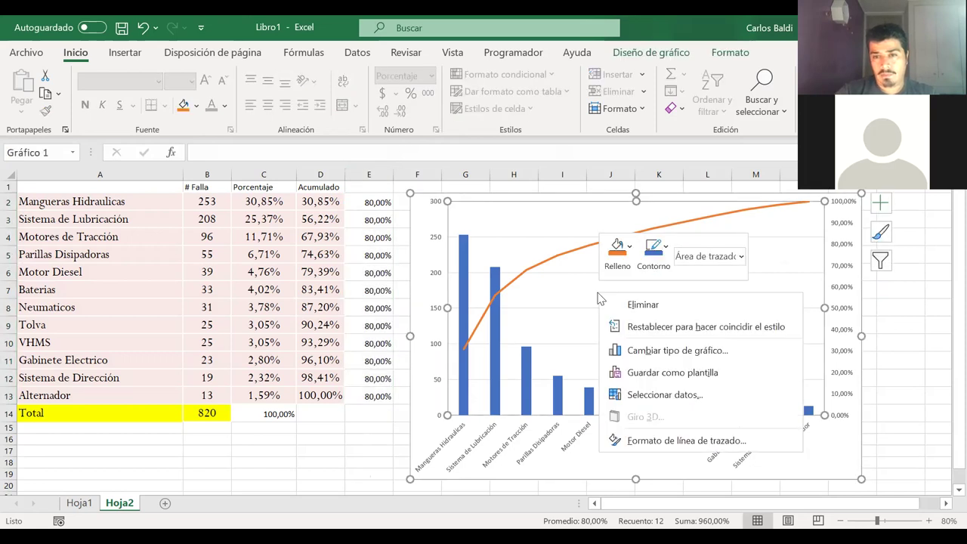
pyautogui.click(665, 395)
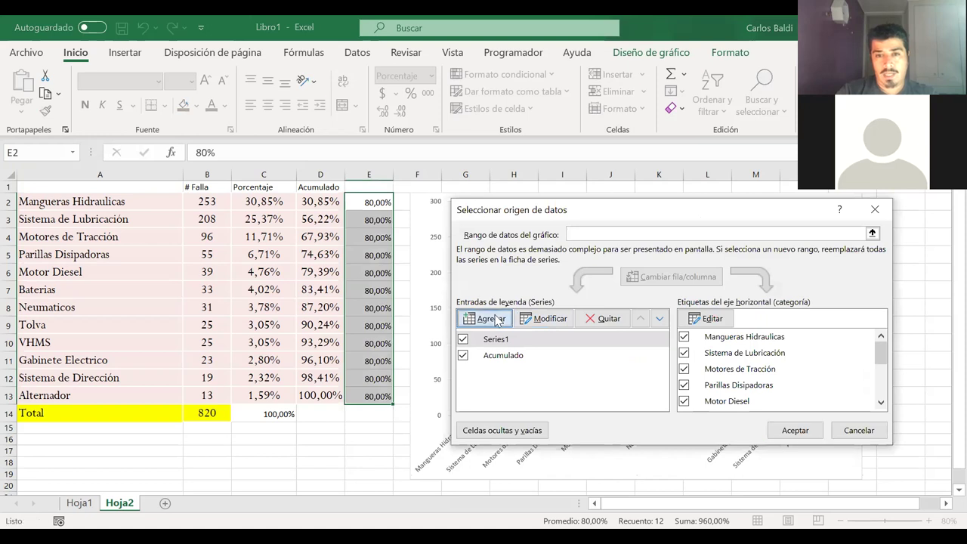
pyautogui.click(494, 319)
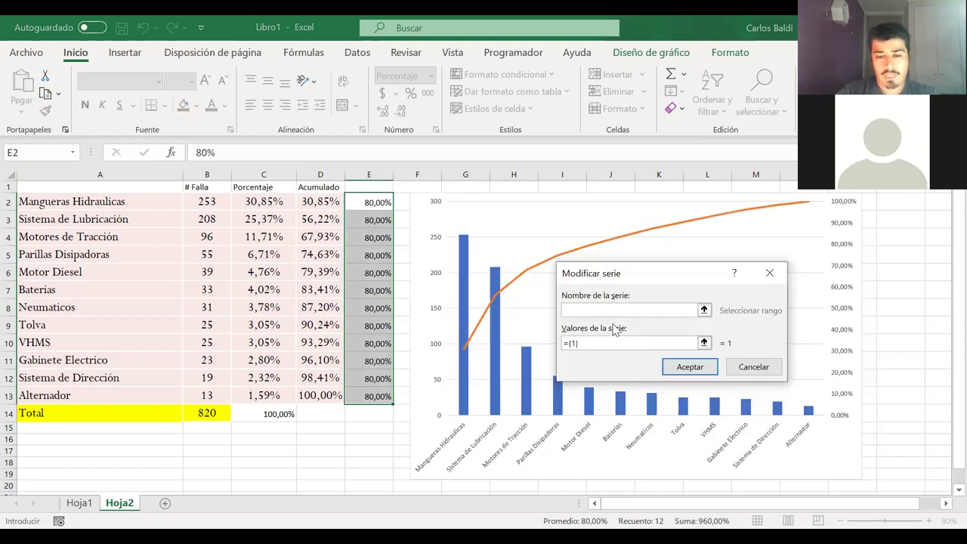
pyautogui.write('8')
pyautogui.press('BackSpace')
pyautogui.write('20')
pyautogui.write('-80')
# Set the 20-80 series values to E2:E13 and accept the chart's updated data source
pyautogui.doubleClick(589, 341)
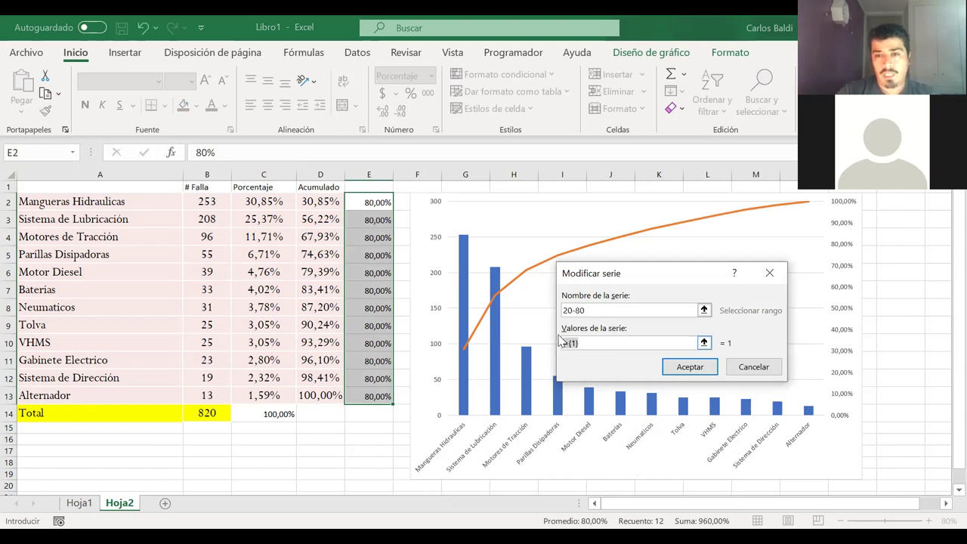
pyautogui.press('BackSpace')
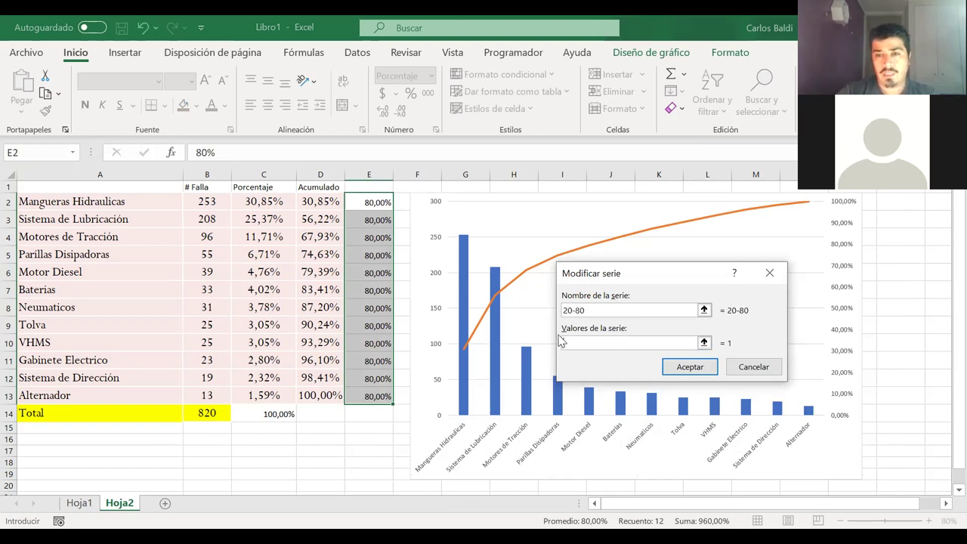
pyautogui.click(370, 206)
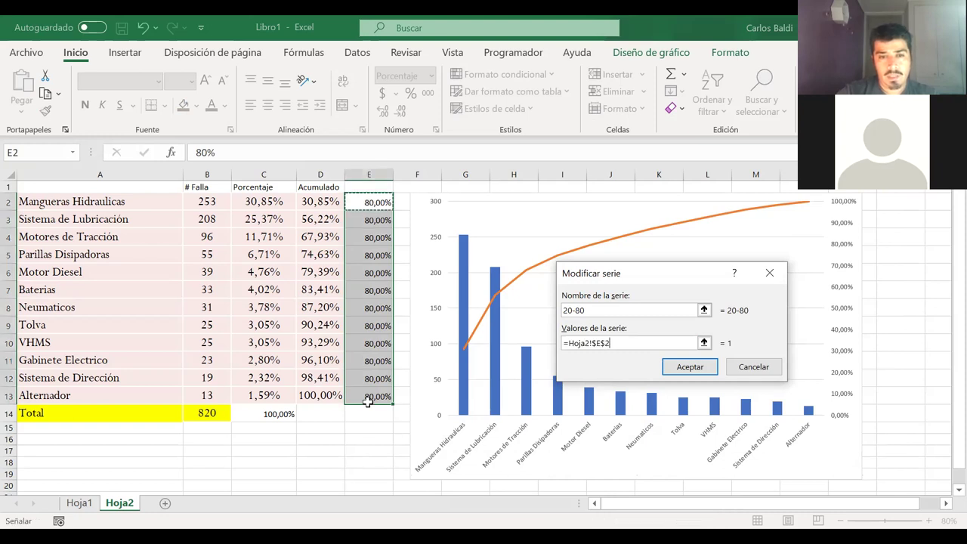
pyautogui.keyDown('shift'); pyautogui.click(49, 397); pyautogui.keyUp('shift')
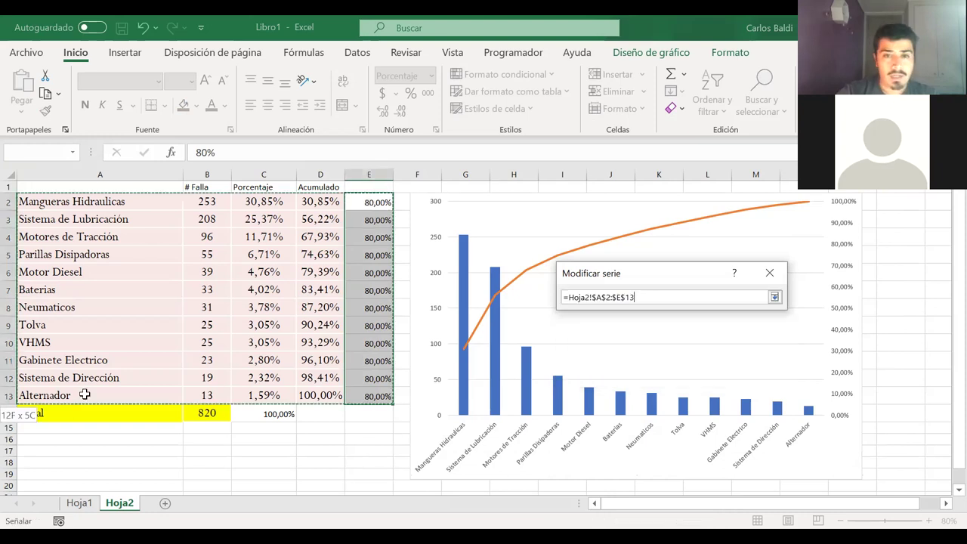
pyautogui.moveTo(379, 398); pyautogui.dragTo(380, 404)
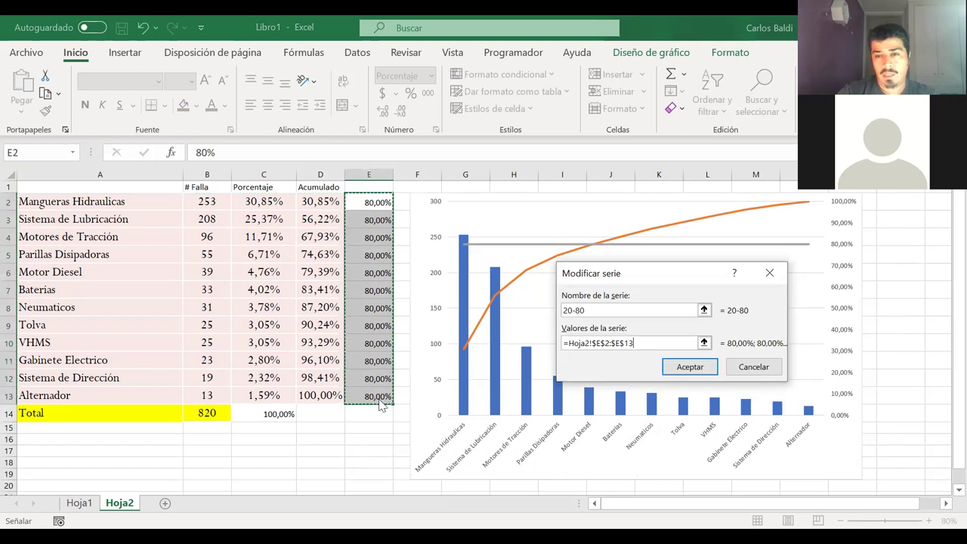
pyautogui.press('Return')
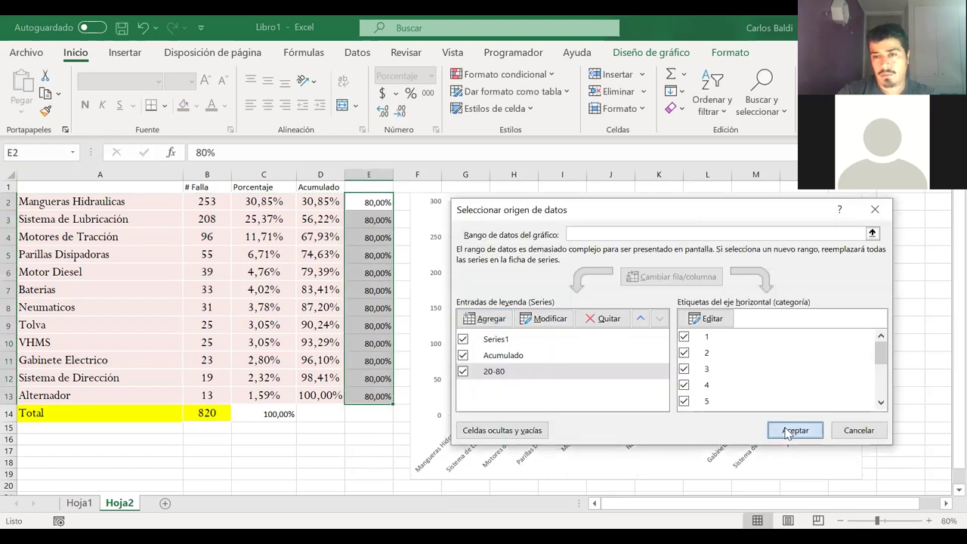
pyautogui.click(788, 433)
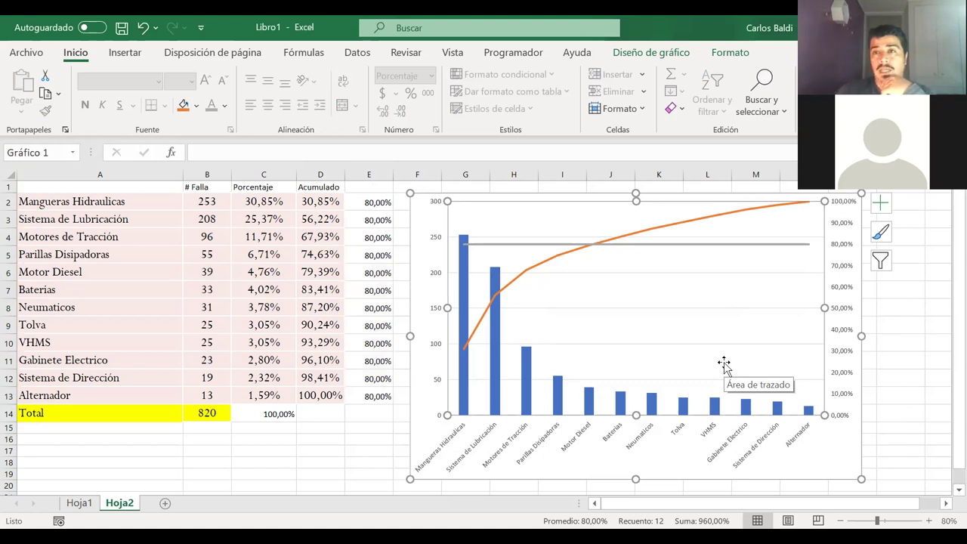
# Draw freehand annotations over the chart, circling the tallest and the smaller columns with arrows and dollar signs, and erase them all
pyautogui.moveTo(588, 232)
pyautogui.mouseDown()
pyautogui.moveTo(583, 296)
pyautogui.moveTo(557, 302)
pyautogui.moveTo(568, 312)
pyautogui.mouseUp()
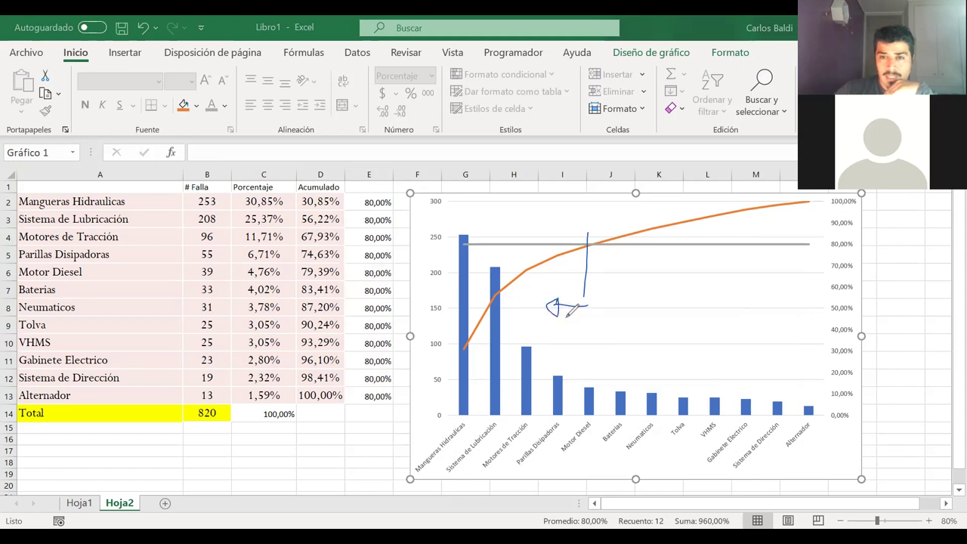
pyautogui.moveTo(586, 347)
pyautogui.mouseDown()
pyautogui.moveTo(534, 349)
pyautogui.moveTo(557, 330)
pyautogui.moveTo(533, 349)
pyautogui.mouseUp()
pyautogui.moveTo(587, 368)
pyautogui.mouseDown()
pyautogui.moveTo(586, 385)
pyautogui.moveTo(558, 379)
pyautogui.moveTo(565, 384)
pyautogui.mouseUp()
pyautogui.moveTo(483, 221)
pyautogui.mouseDown()
pyautogui.moveTo(473, 223)
pyautogui.moveTo(414, 452)
pyautogui.moveTo(559, 456)
pyautogui.moveTo(491, 217)
pyautogui.mouseUp()
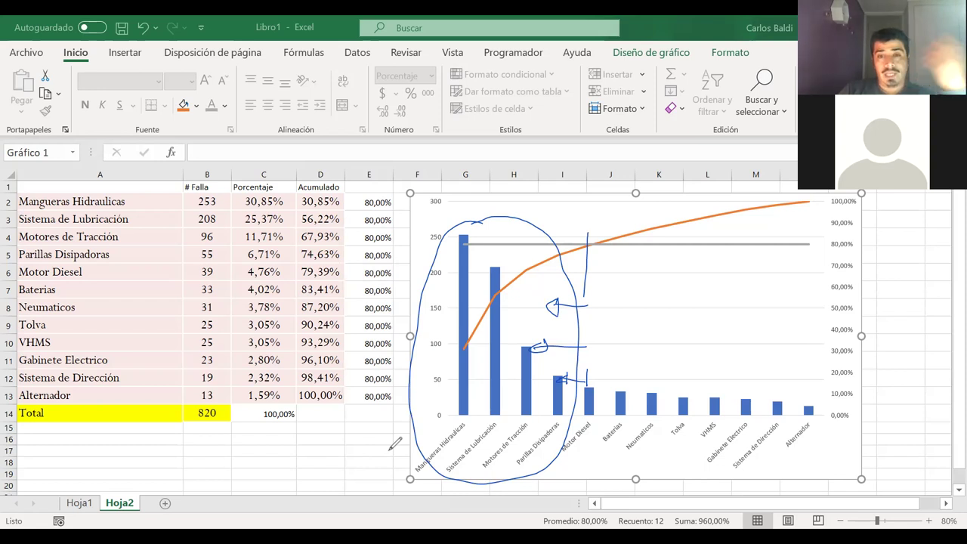
pyautogui.moveTo(663, 286)
pyautogui.mouseDown()
pyautogui.moveTo(629, 301)
pyautogui.moveTo(615, 329)
pyautogui.moveTo(647, 342)
pyautogui.mouseUp()
pyautogui.moveTo(654, 277); pyautogui.dragTo(633, 351)
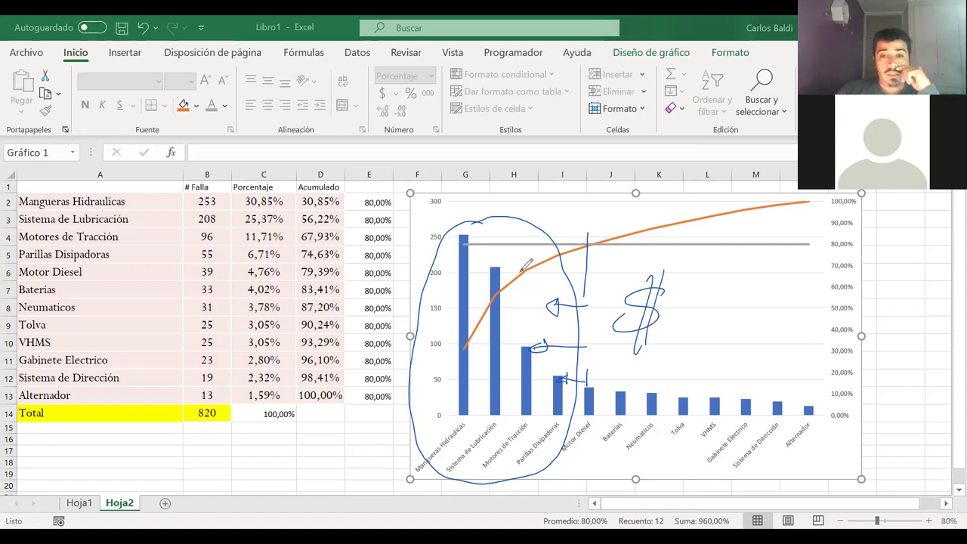
pyautogui.moveTo(453, 252); pyautogui.dragTo(529, 355)
pyautogui.moveTo(577, 239)
pyautogui.mouseDown()
pyautogui.moveTo(583, 195)
pyautogui.moveTo(590, 214)
pyautogui.mouseUp()
pyautogui.moveTo(659, 363); pyautogui.dragTo(756, 371)
pyautogui.moveTo(597, 381)
pyautogui.mouseDown()
pyautogui.moveTo(835, 366)
pyautogui.moveTo(665, 377)
pyautogui.mouseUp()
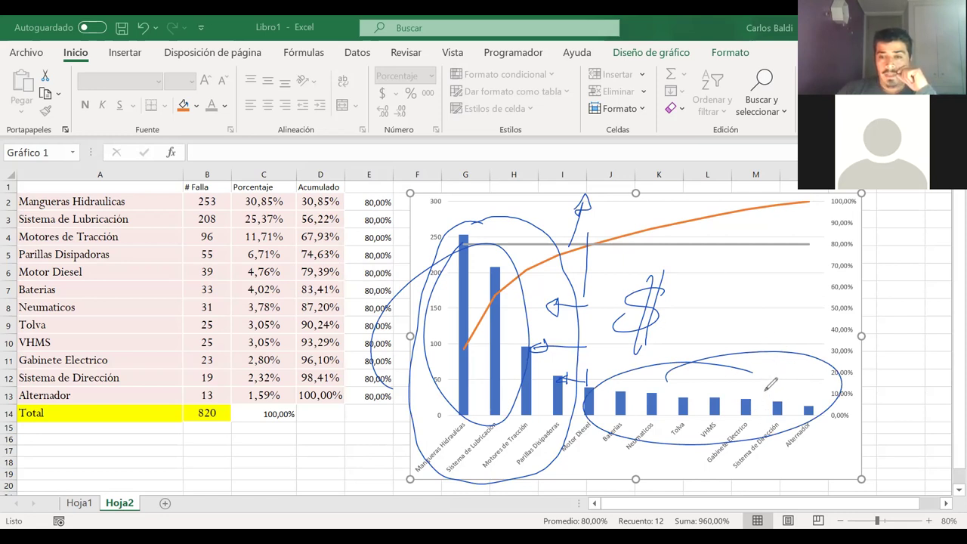
pyautogui.moveTo(785, 391); pyautogui.dragTo(779, 402)
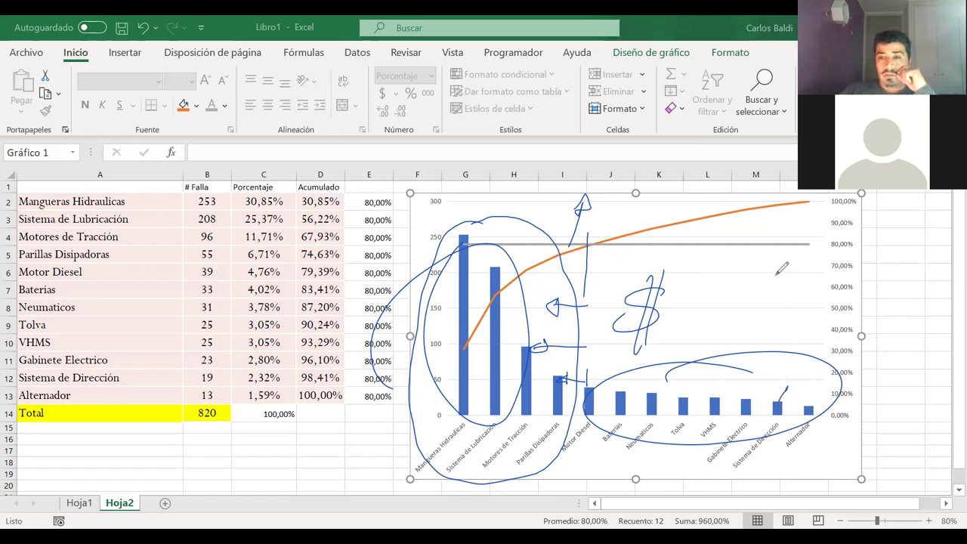
pyautogui.moveTo(778, 263); pyautogui.dragTo(778, 292)
pyautogui.moveTo(818, 266)
pyautogui.mouseDown()
pyautogui.moveTo(793, 276)
pyautogui.moveTo(786, 301)
pyautogui.moveTo(800, 308)
pyautogui.mouseUp()
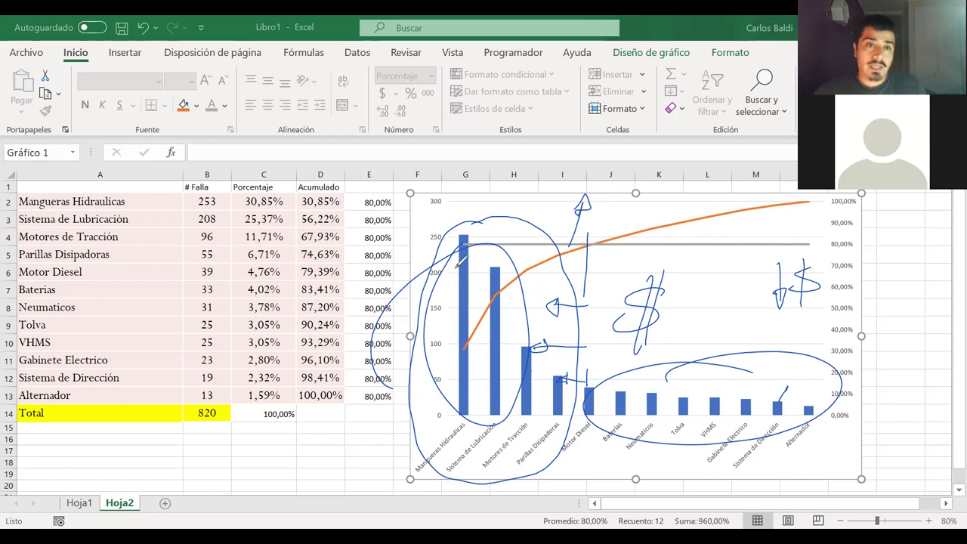
pyautogui.press('e')
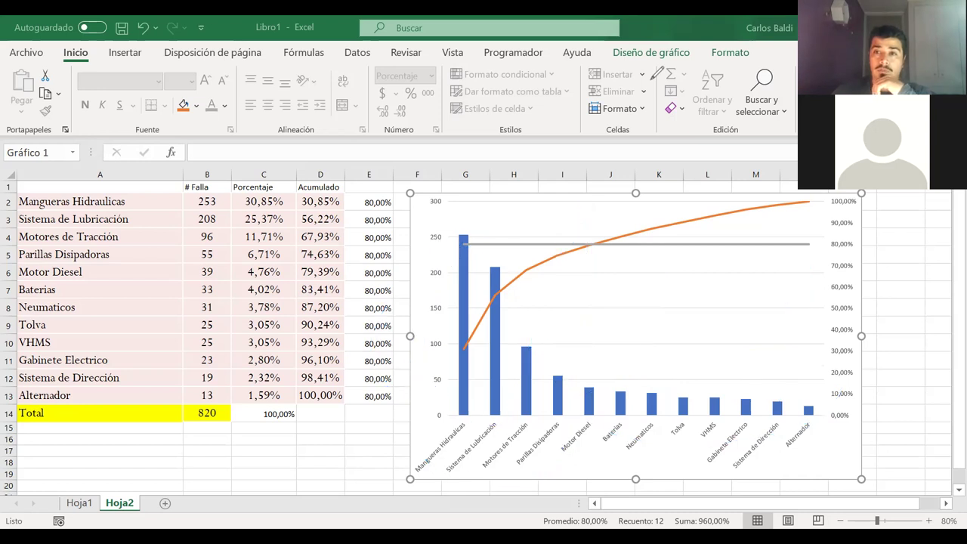